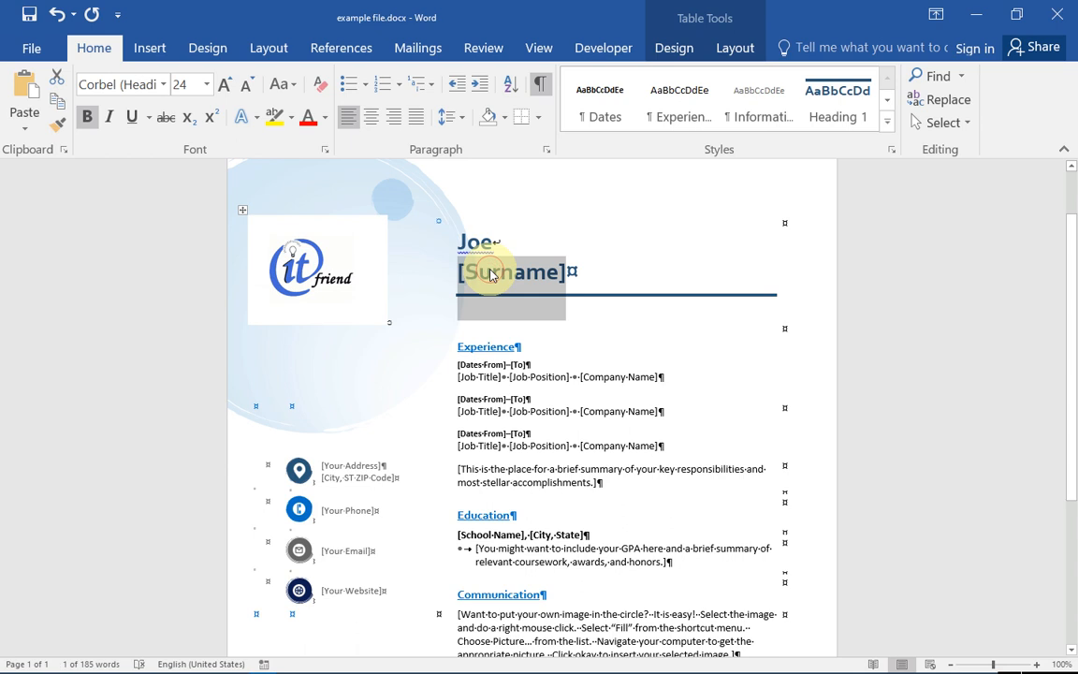
# - Replace the [Surname] placeholder in the resume heading with the person's surname and hide the formatting marks
pyautogui.write('Doe')
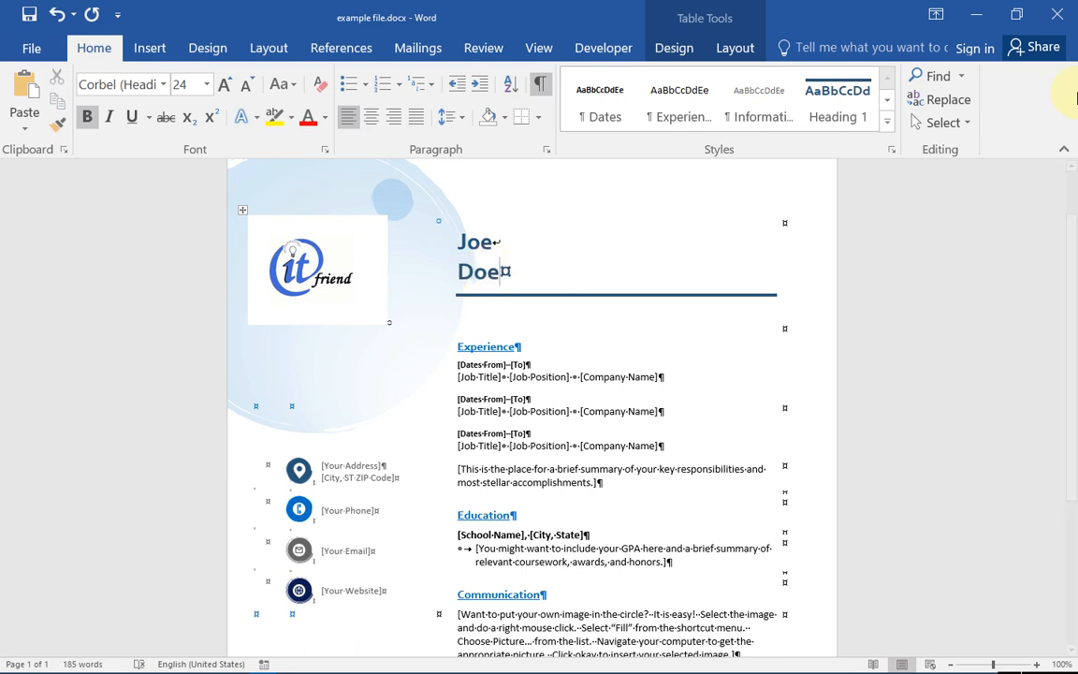
pyautogui.click(586, 258)
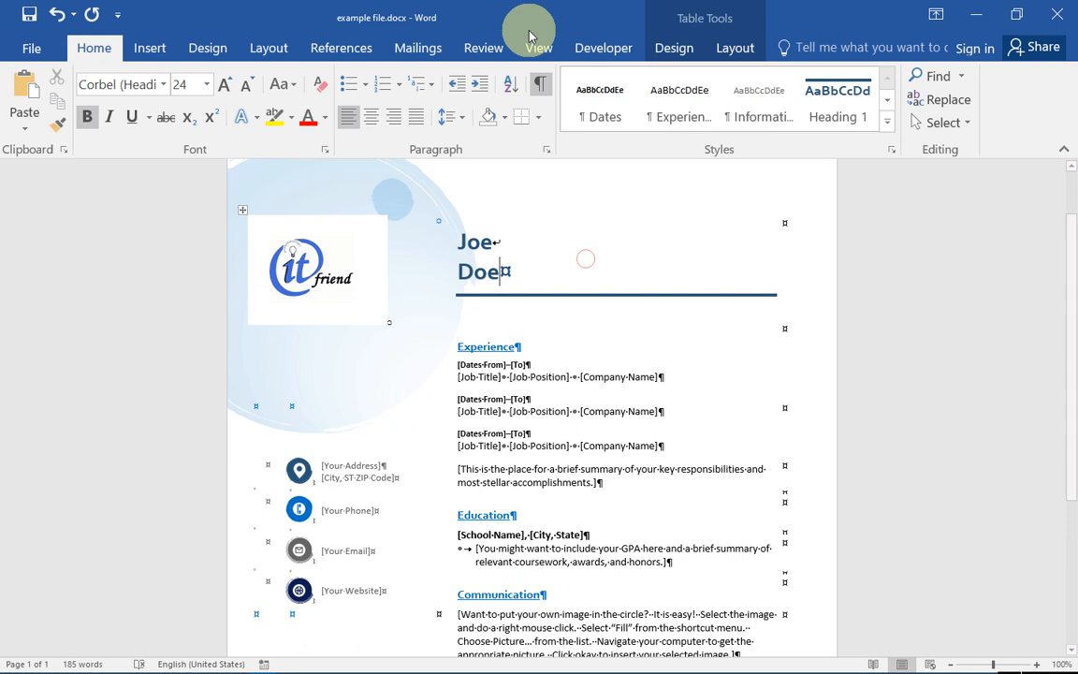
pyautogui.click(540, 83)
pyautogui.click(596, 356)
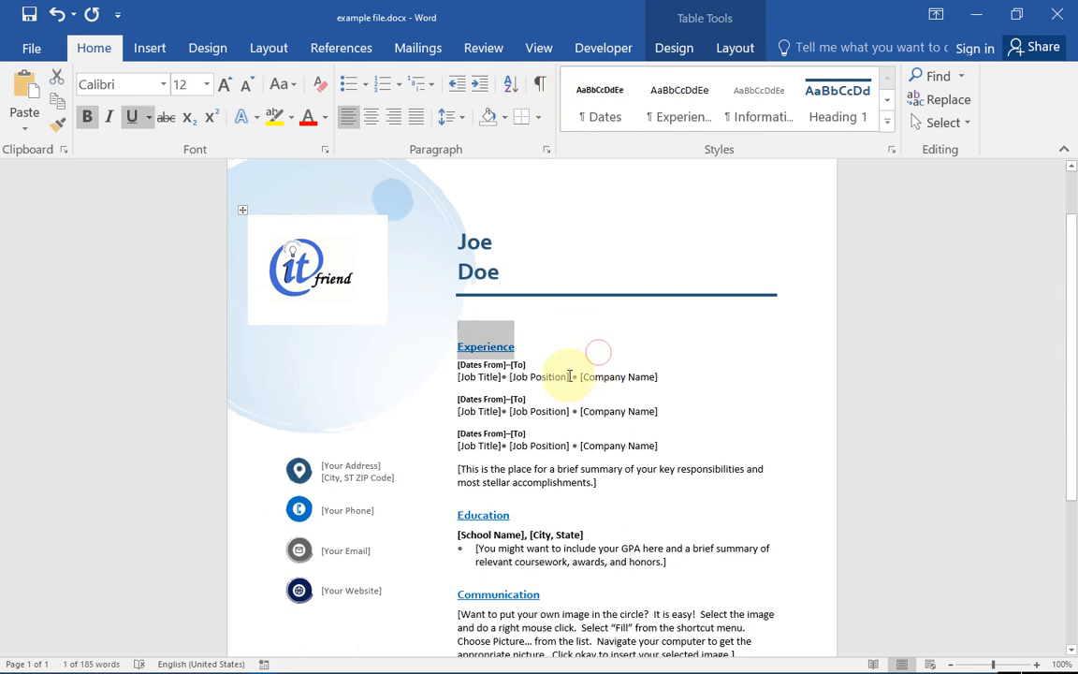
pyautogui.click(560, 377)
pyautogui.click(580, 242)
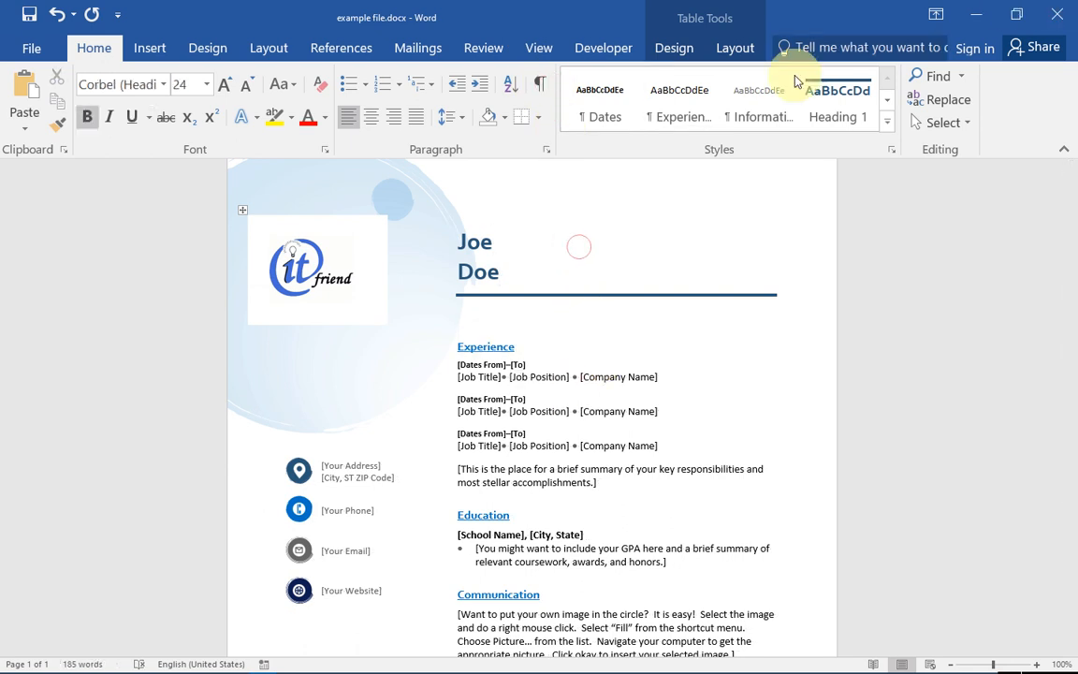
# - Set the editing restrictions to limit formatting to a selection of styles and allow only No changes (Read only)
pyautogui.click(486, 49)
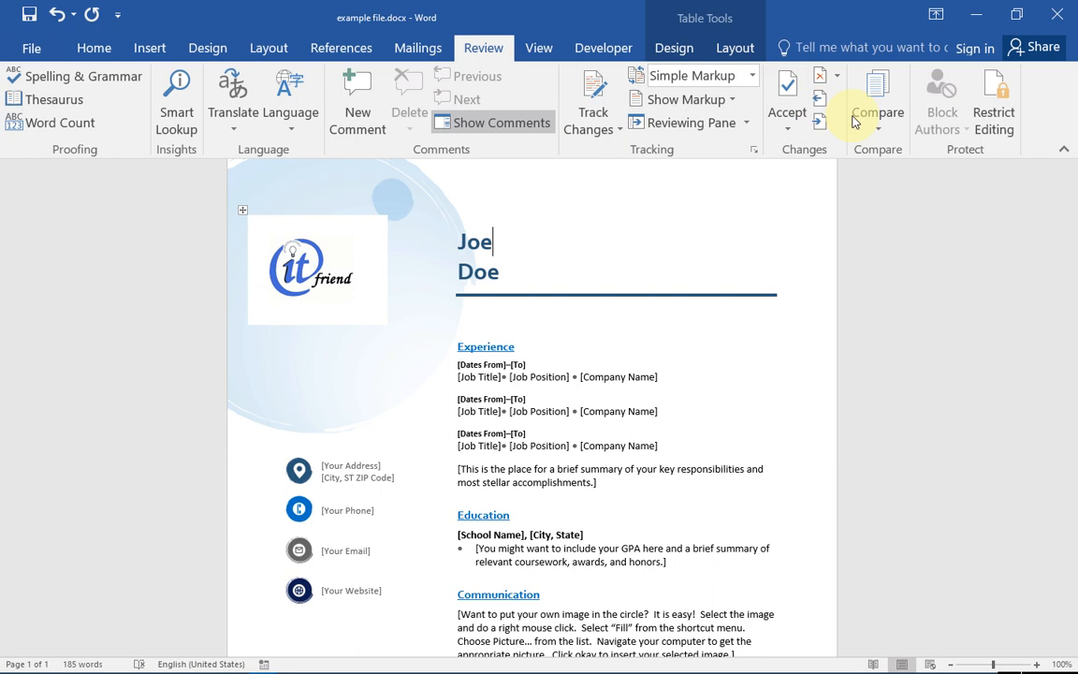
pyautogui.click(998, 117)
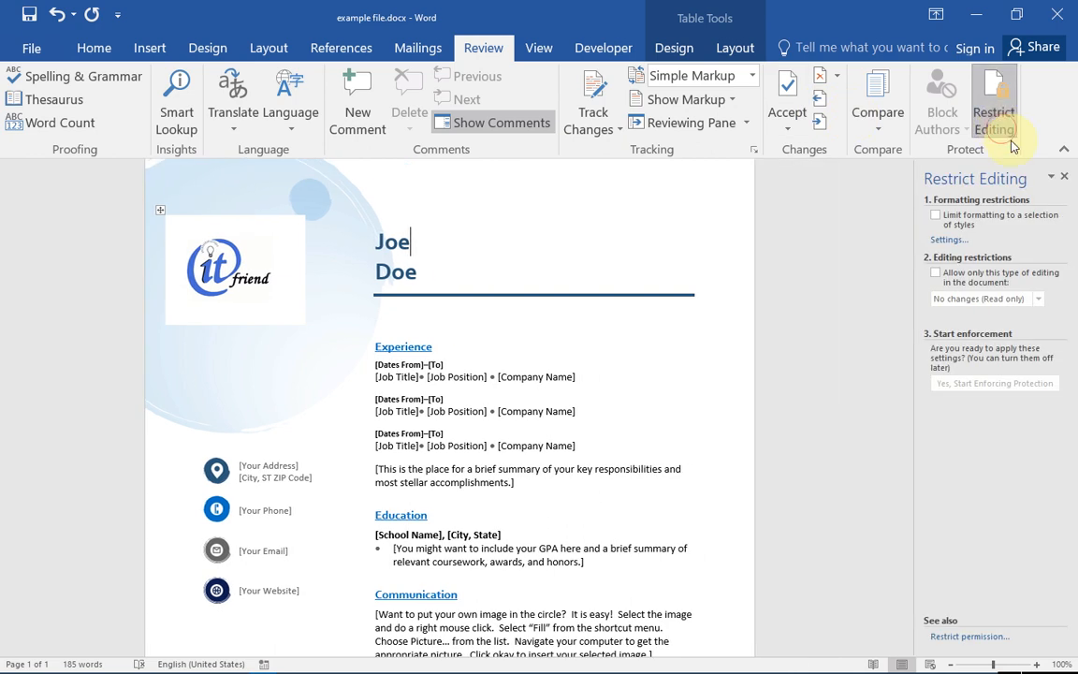
pyautogui.click(935, 217)
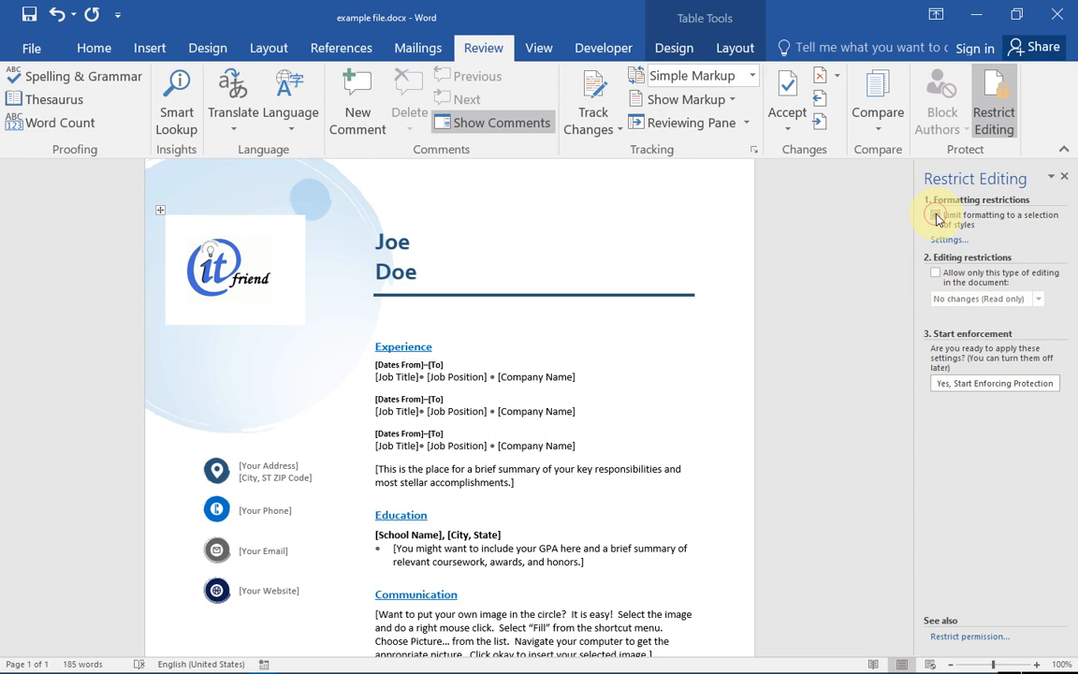
pyautogui.click(936, 274)
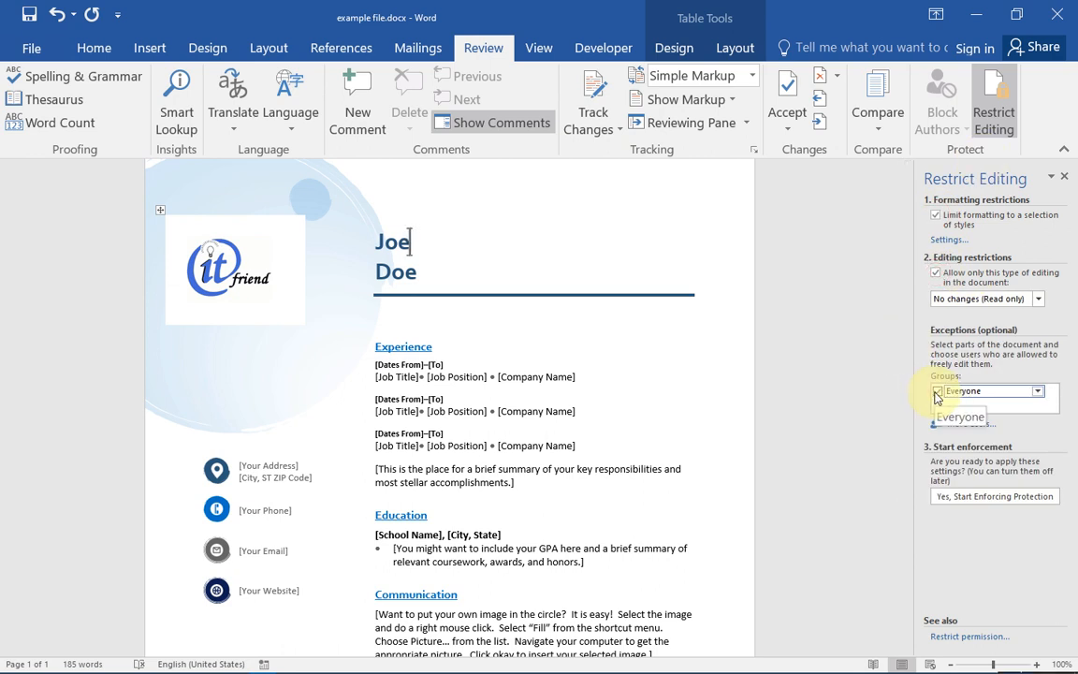
# - Start enforcing the protection with a new password, re-enter the password to confirm it, and save the document
pyautogui.click(980, 507)
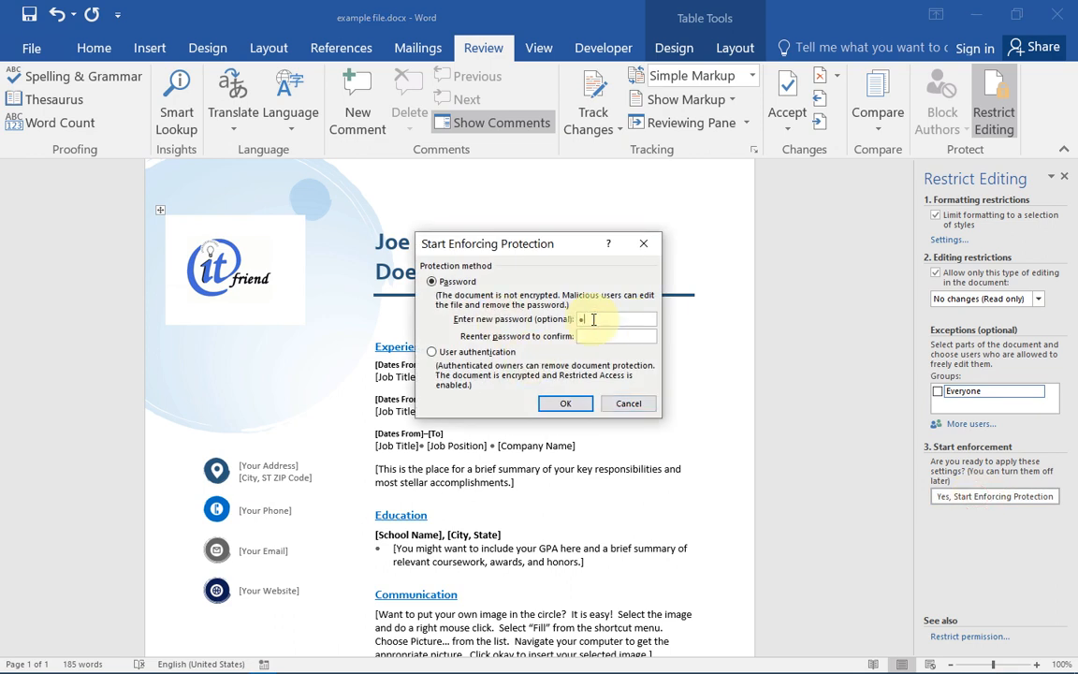
pyautogui.moveTo(610, 330); pyautogui.dragTo(568, 326)
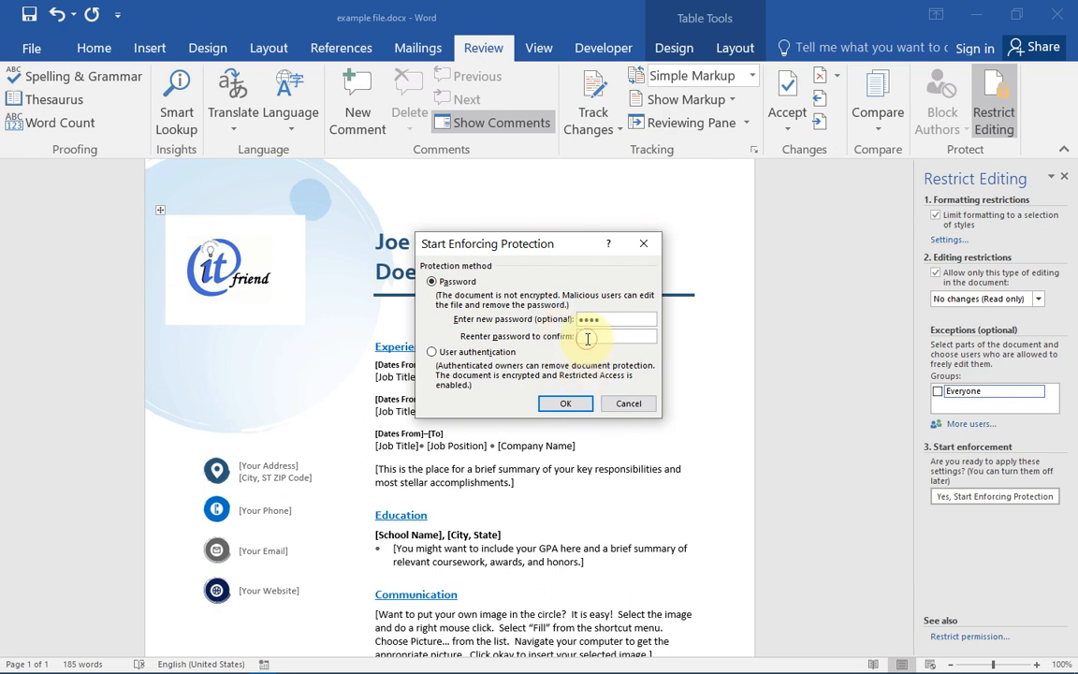
pyautogui.click(565, 404)
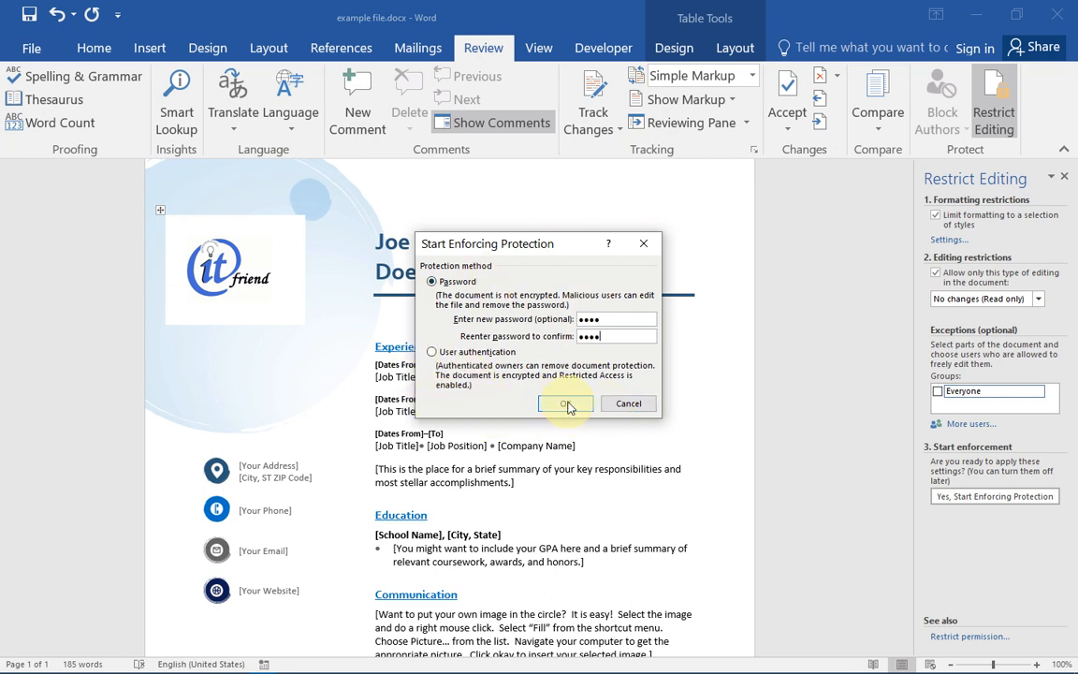
pyautogui.click(568, 405)
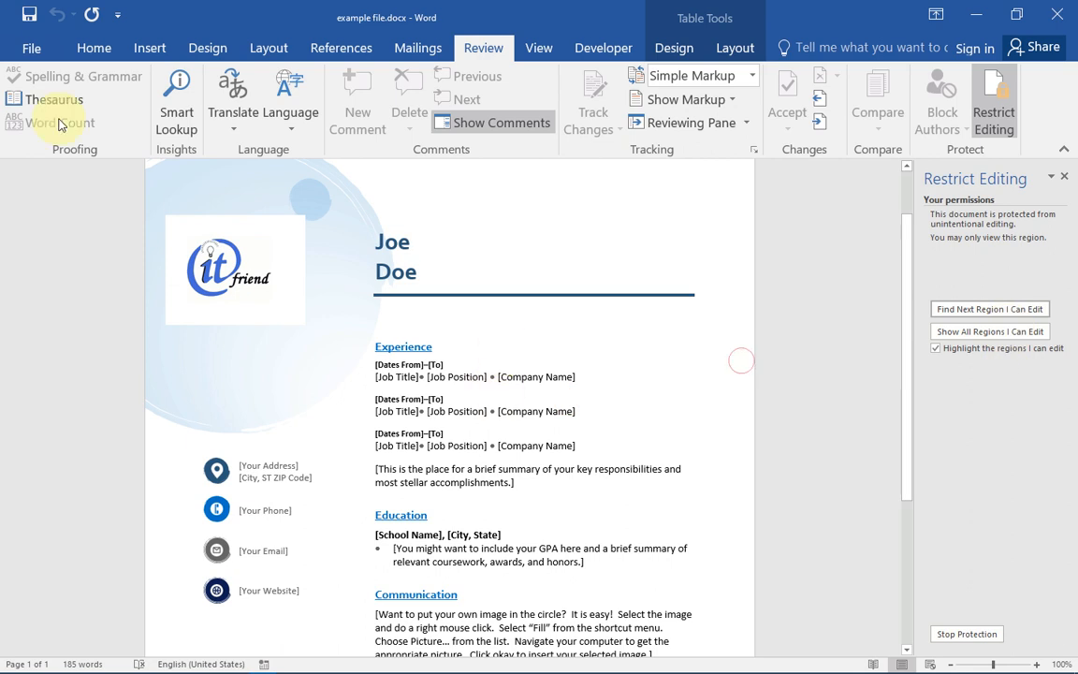
pyautogui.click(28, 14)
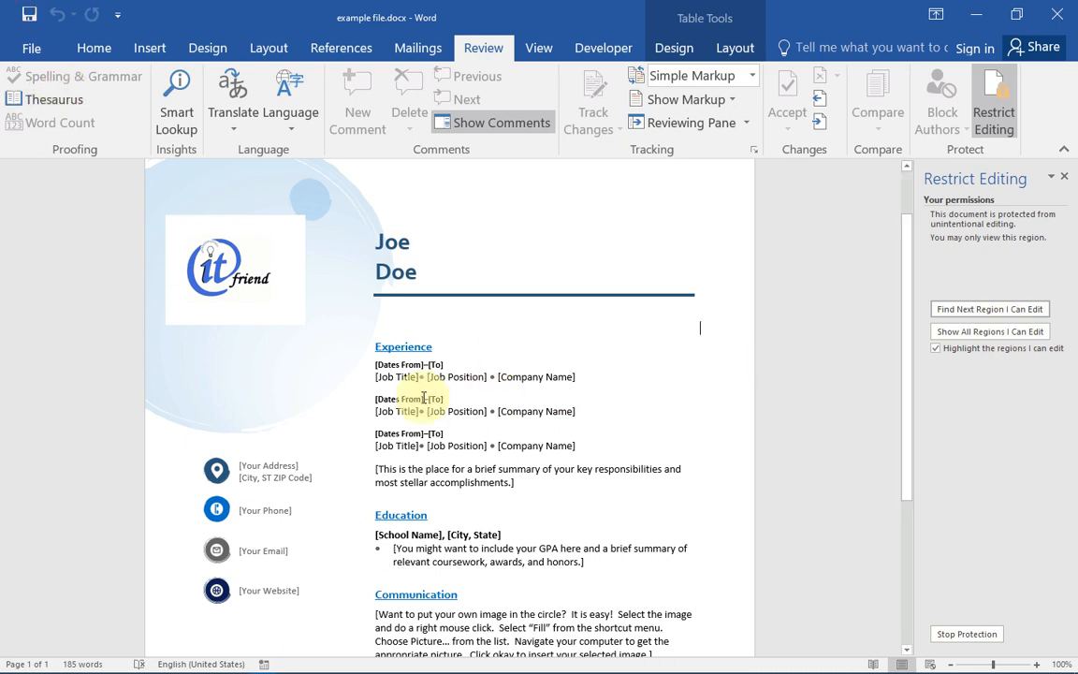
# - Test the protection by trying to delete the surname and the [Company Name] text and selecting other placeholders in the resume
pyautogui.click(455, 376)
pyautogui.moveTo(385, 266); pyautogui.dragTo(428, 294)
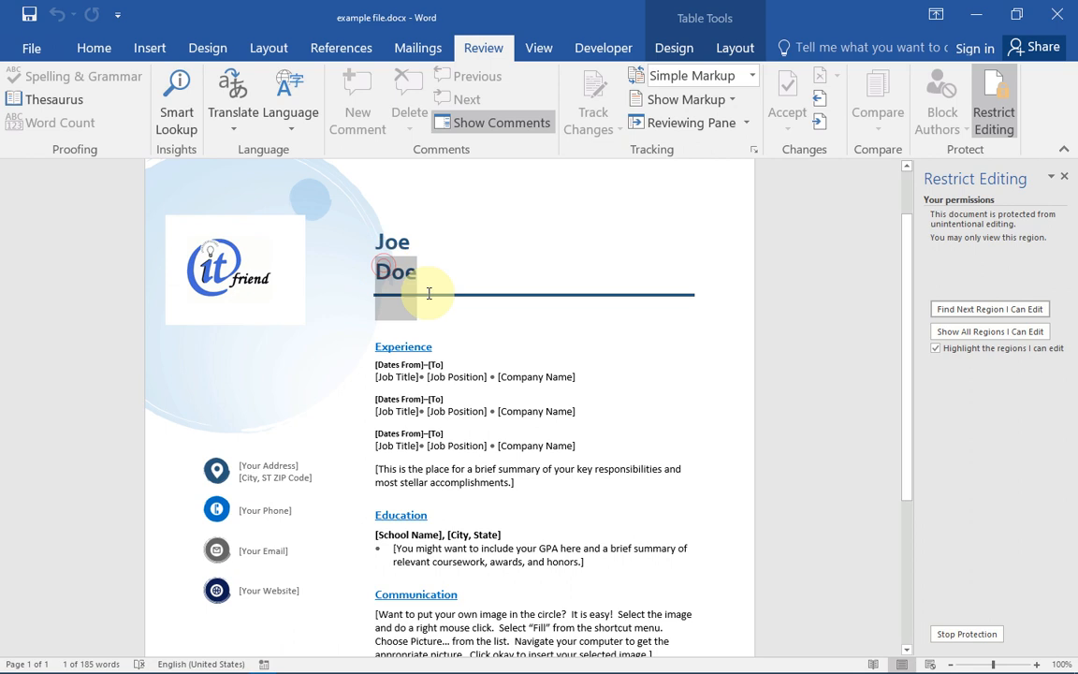
pyautogui.press('Delete')
pyautogui.click(468, 377)
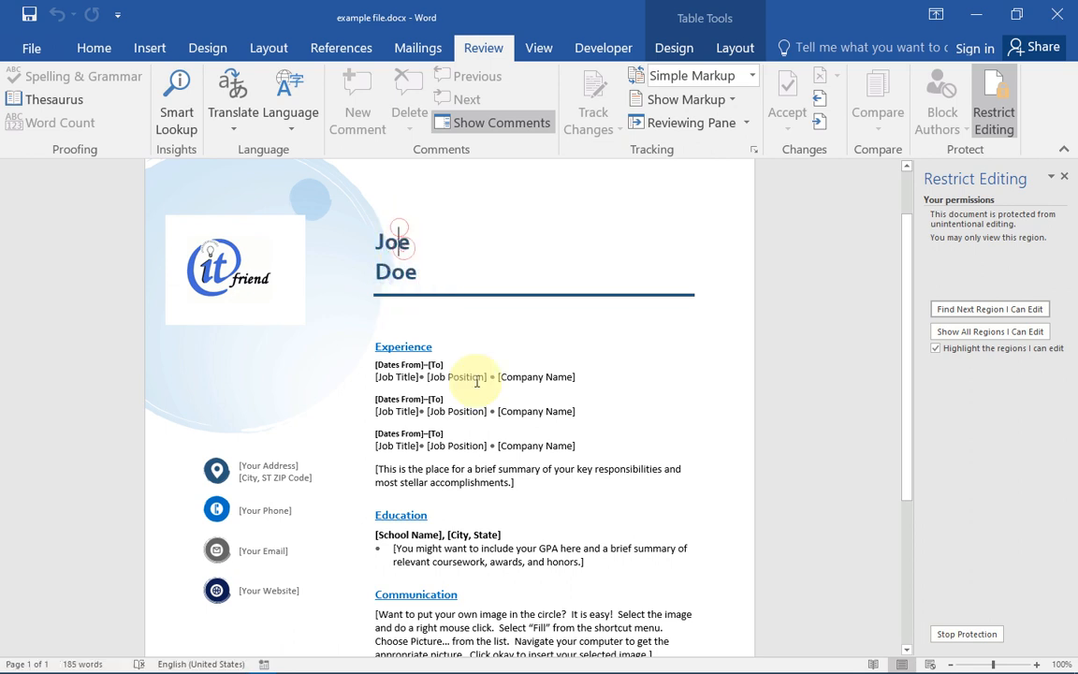
pyautogui.click(539, 376)
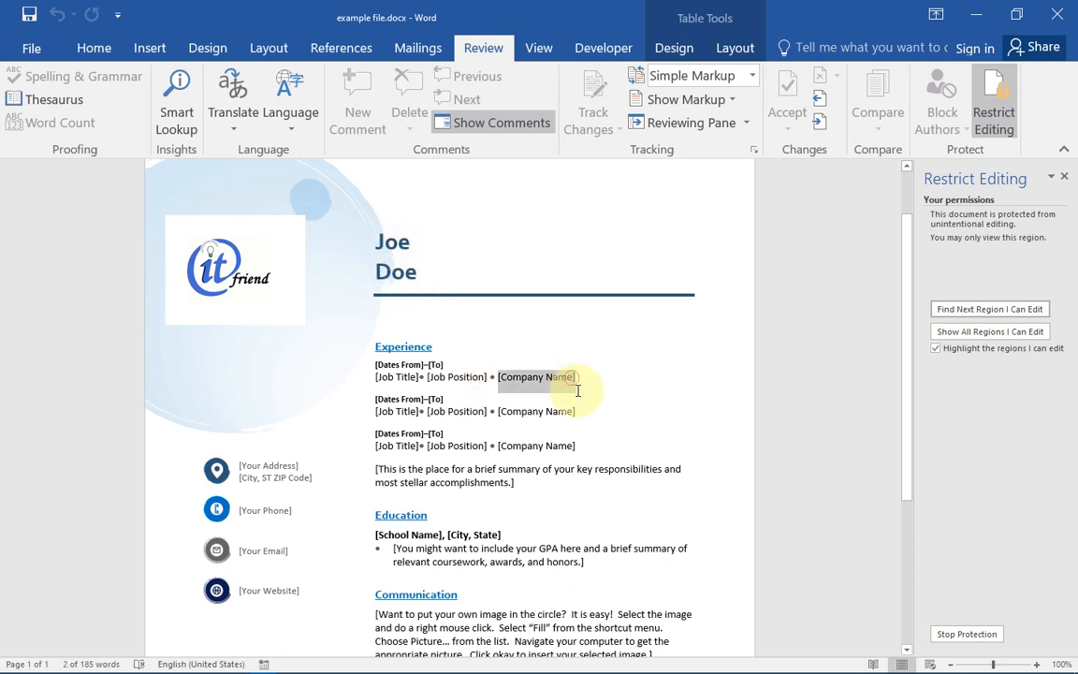
pyautogui.click(540, 411)
pyautogui.press('Delete')
pyautogui.moveTo(449, 412); pyautogui.dragTo(572, 416)
pyautogui.click(398, 289)
pyautogui.click(246, 465)
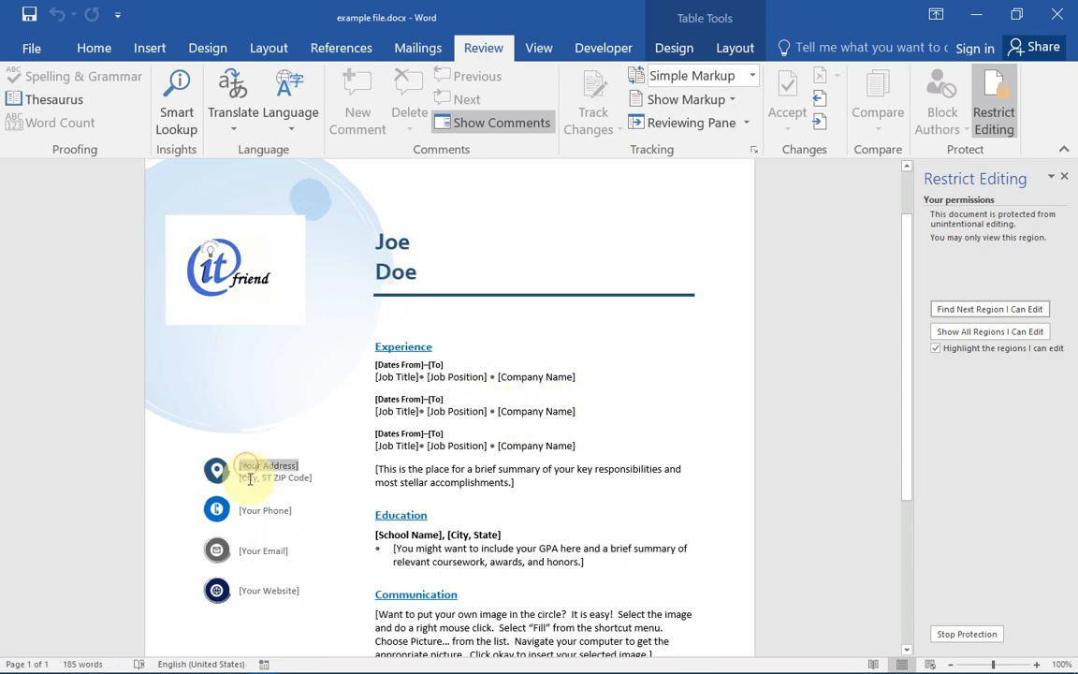
pyautogui.click(561, 358)
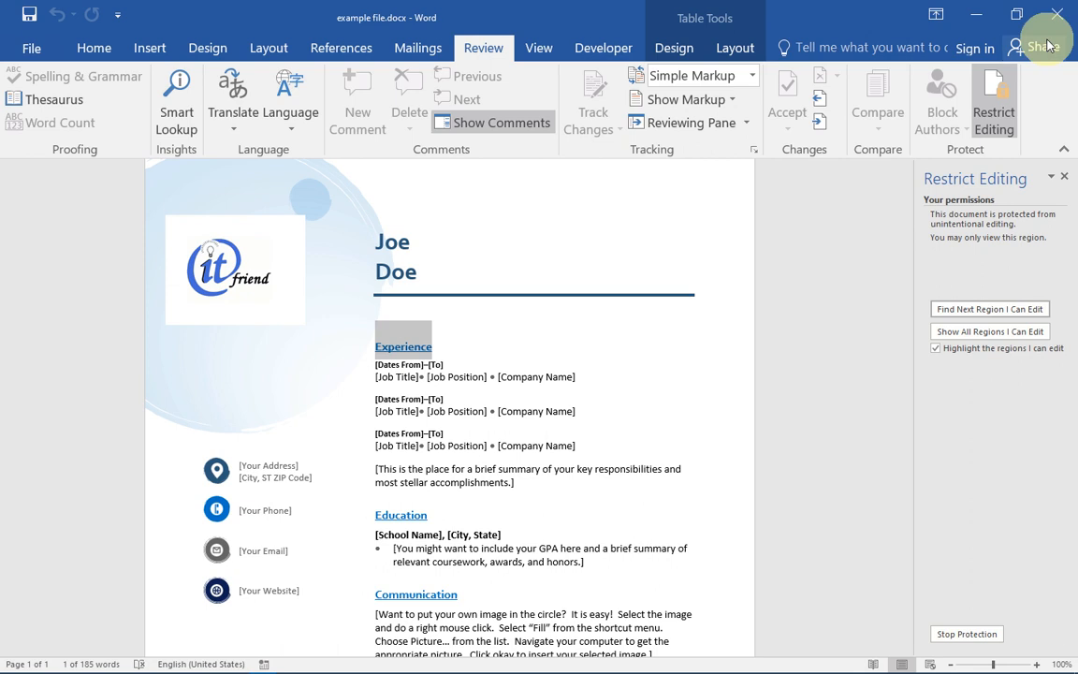
pyautogui.click(410, 278)
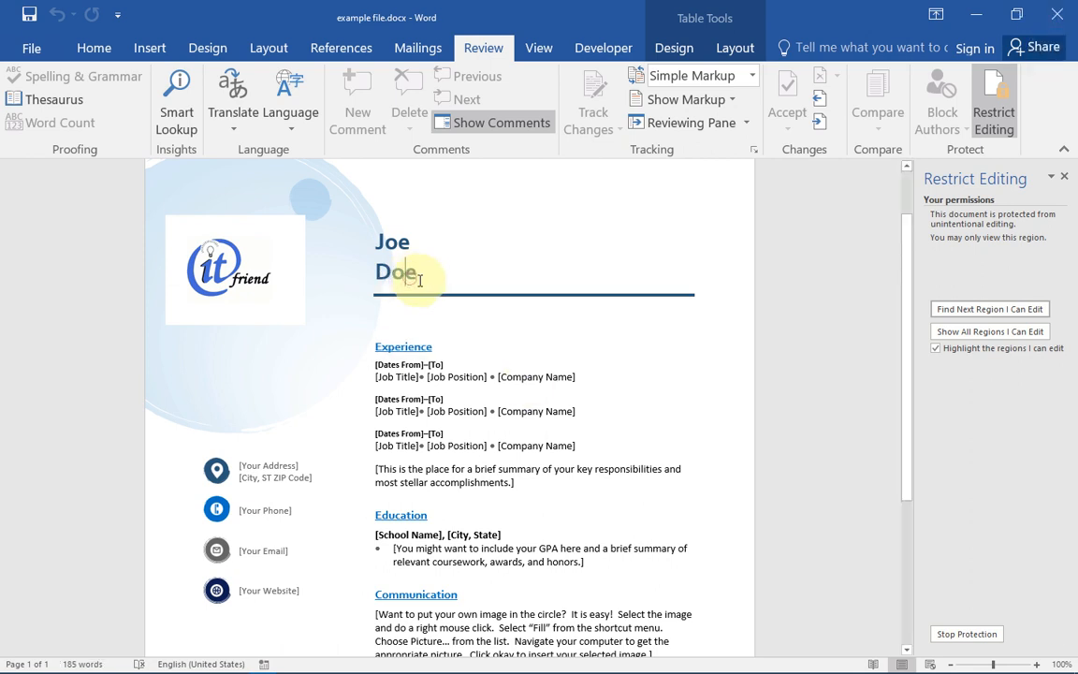
# - Close the document and open the Documents folder in File Explorer
pyautogui.click(1055, 18)
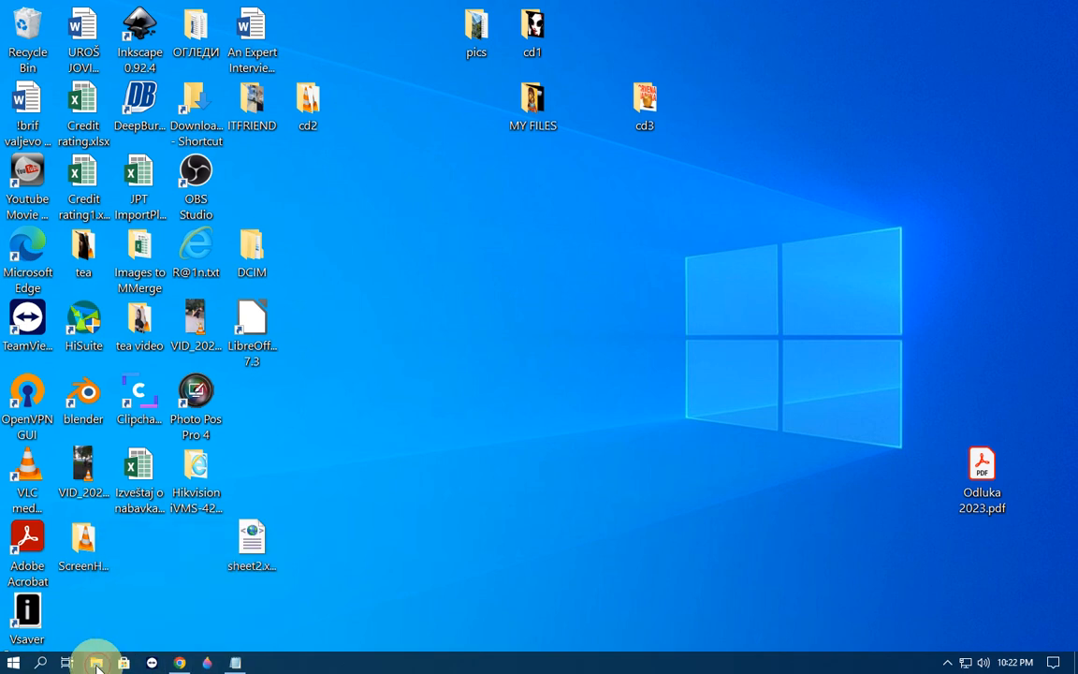
pyautogui.click(96, 663)
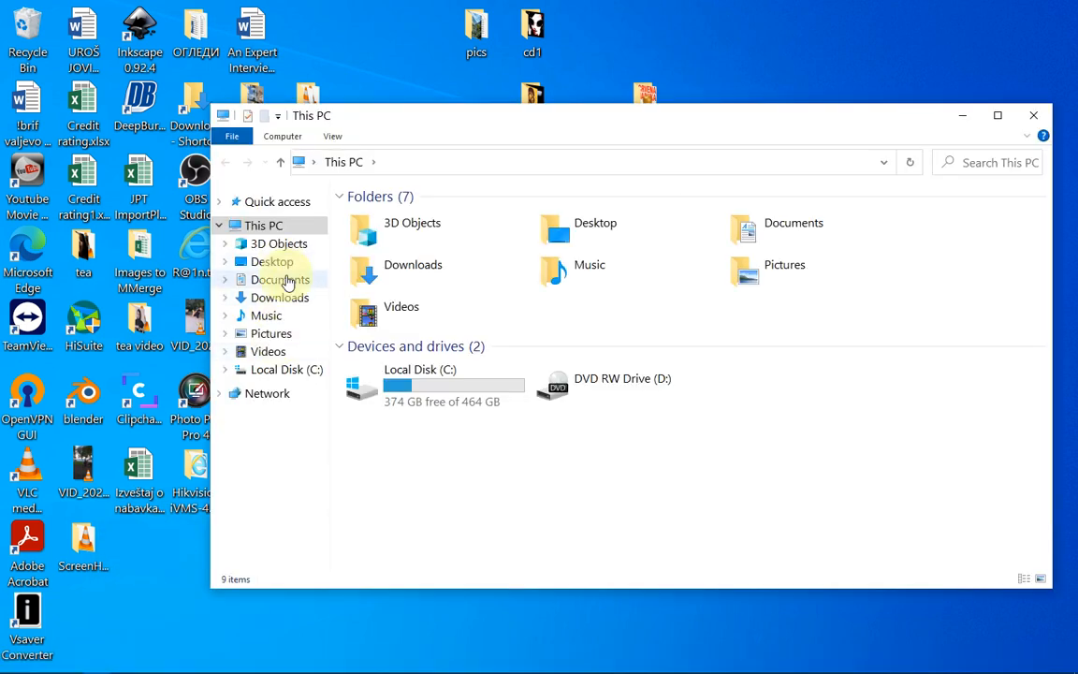
pyautogui.click(287, 280)
# - Rename example file.docx to example file.zip and accept the extension change
pyautogui.click(440, 220)
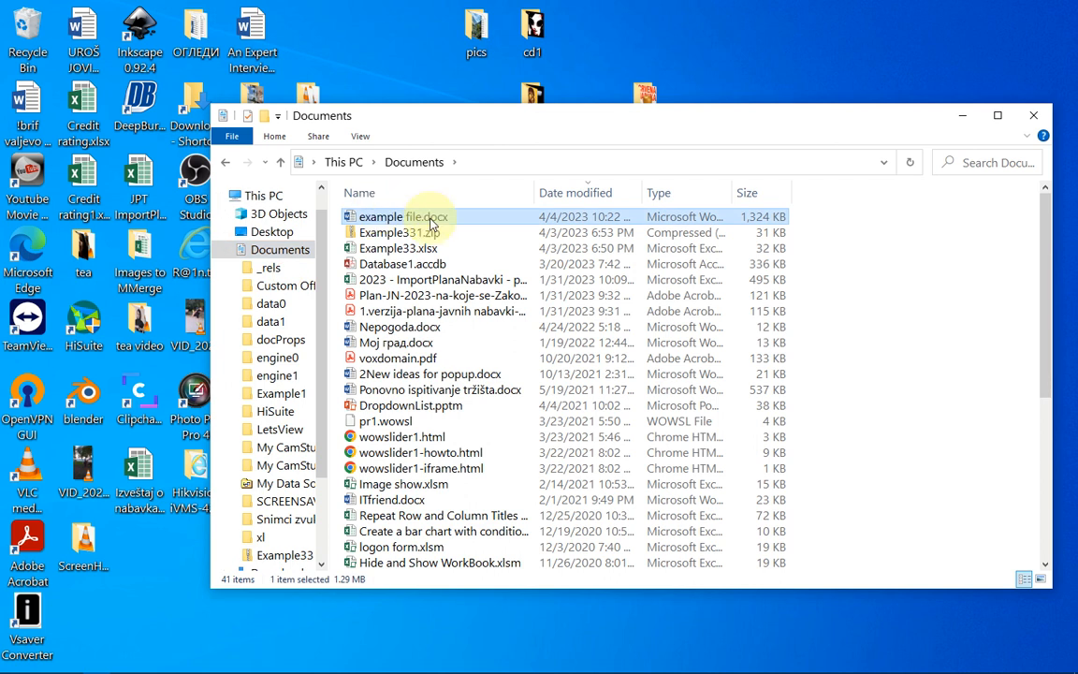
pyautogui.rightClick(430, 219)
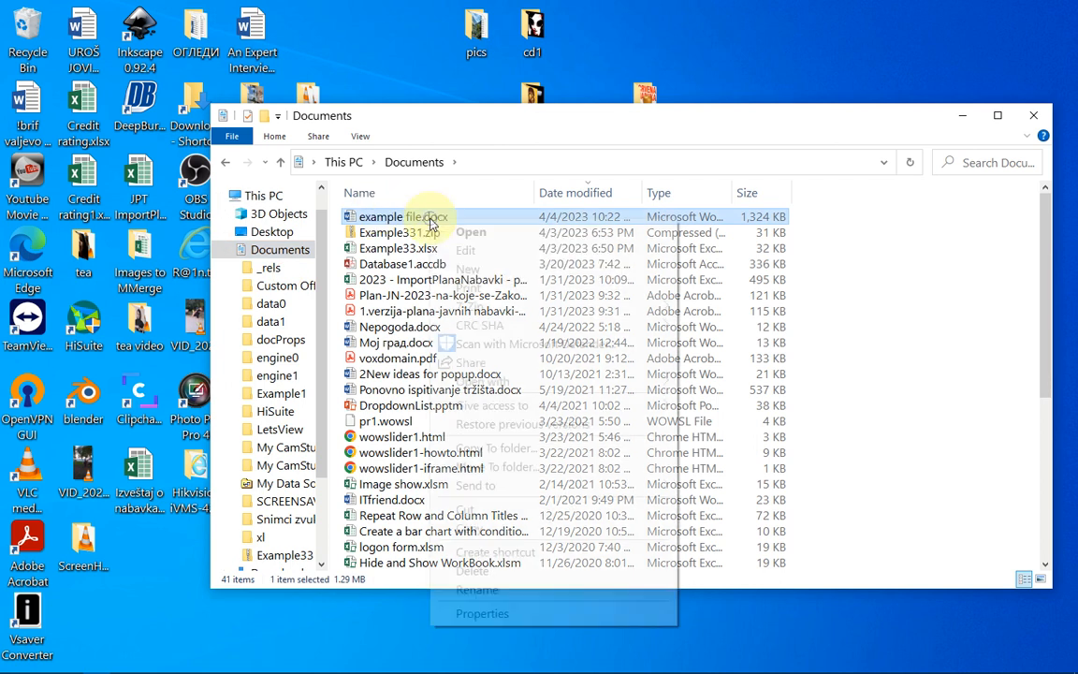
pyautogui.click(481, 589)
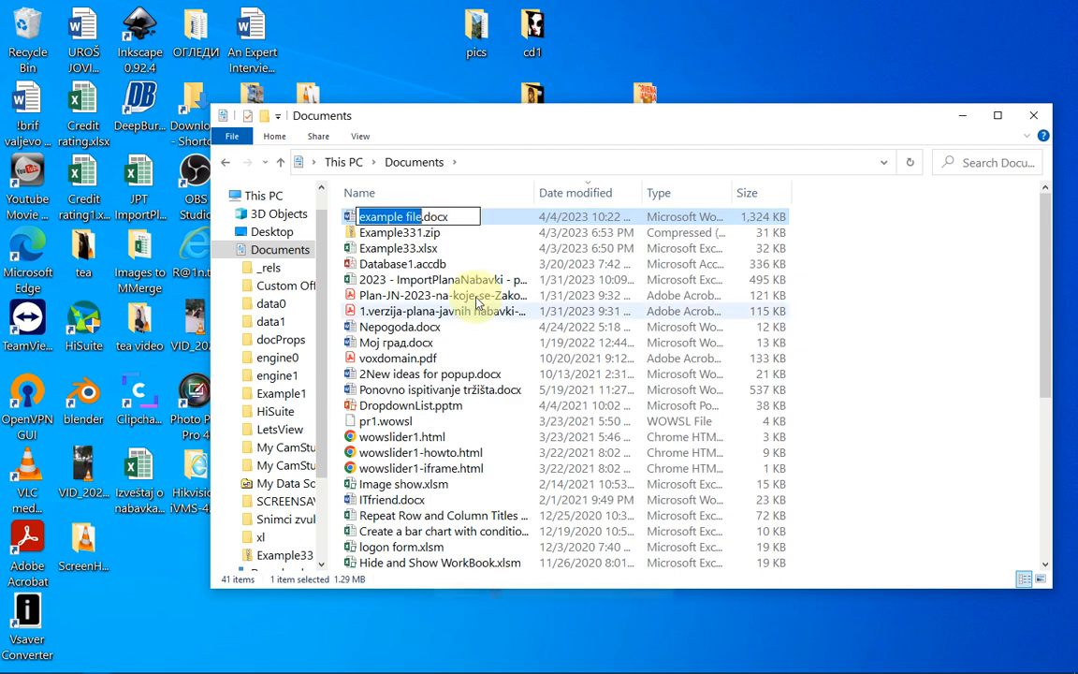
pyautogui.click(456, 217)
pyautogui.moveTo(456, 218); pyautogui.dragTo(433, 219)
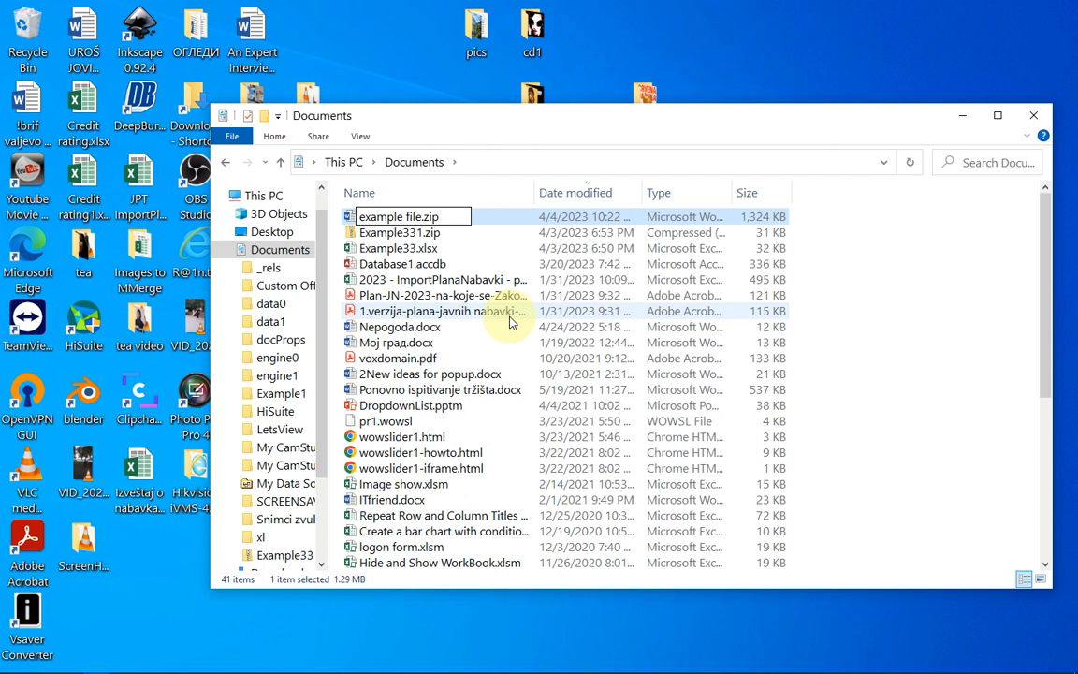
pyautogui.press('Return')
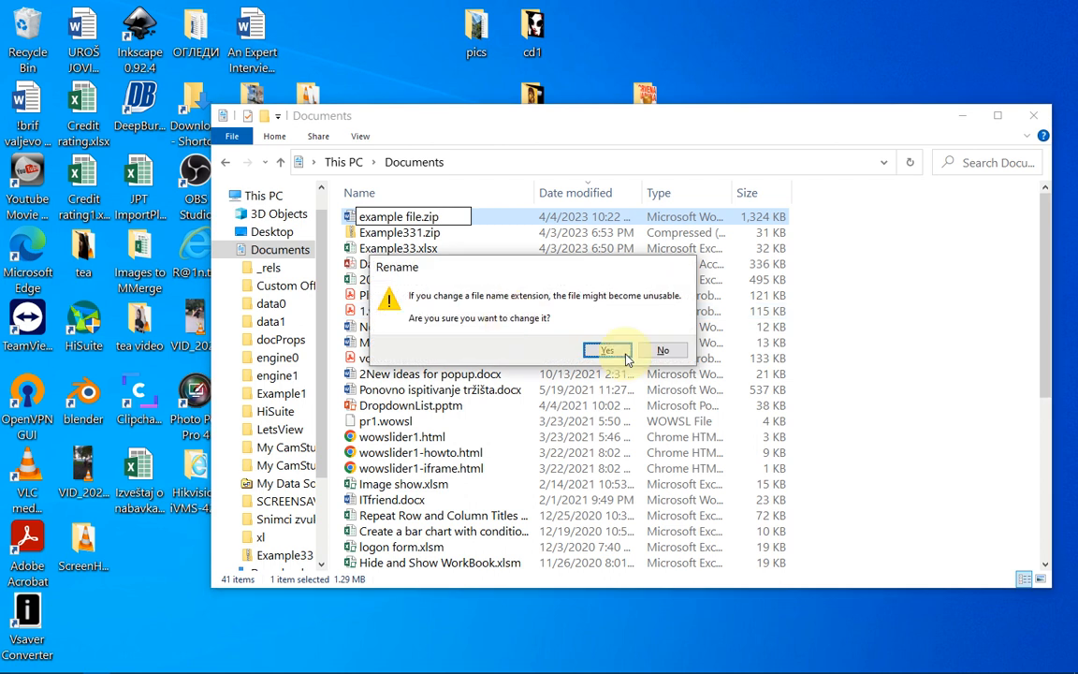
pyautogui.click(606, 354)
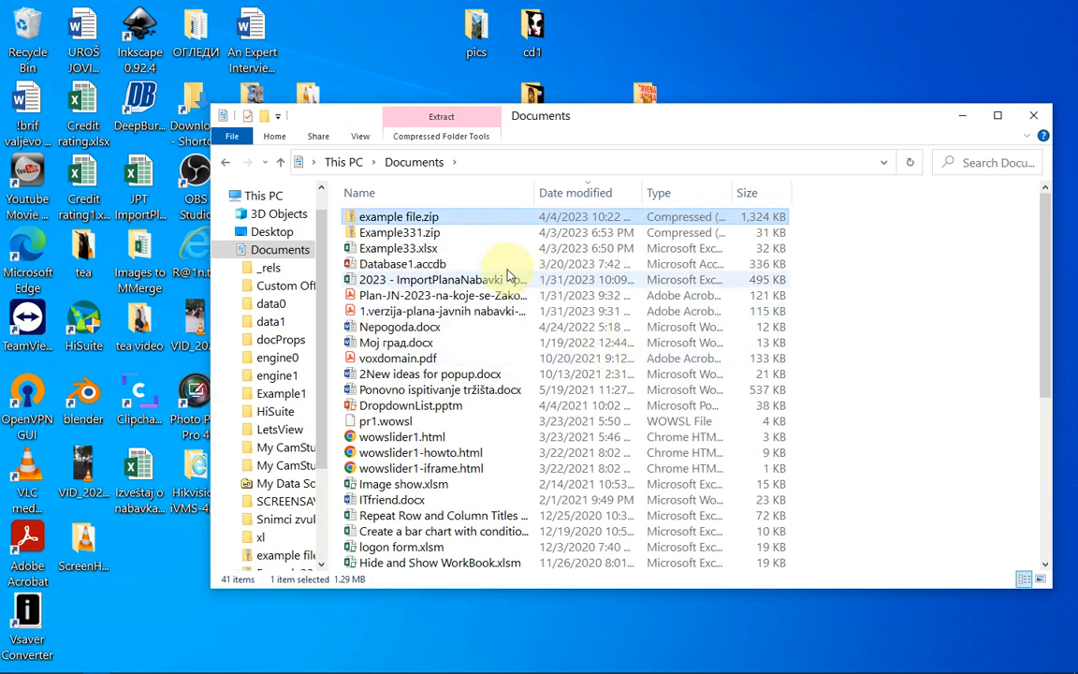
# - Delete Example331.zip from the Documents folder
pyautogui.click(406, 236)
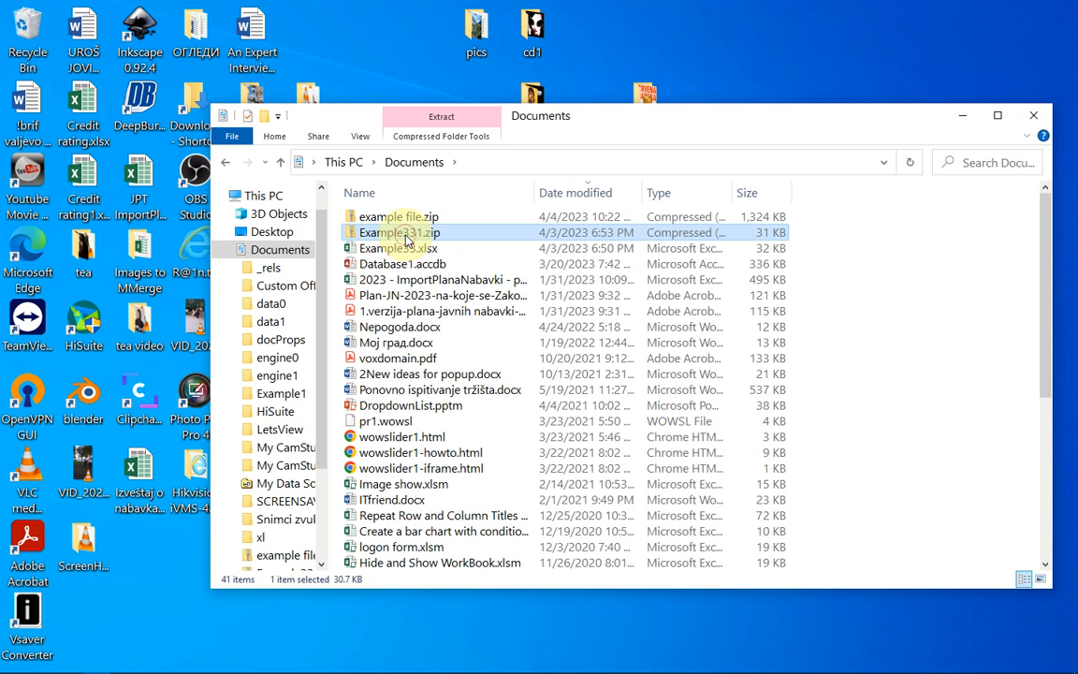
pyautogui.click(398, 217)
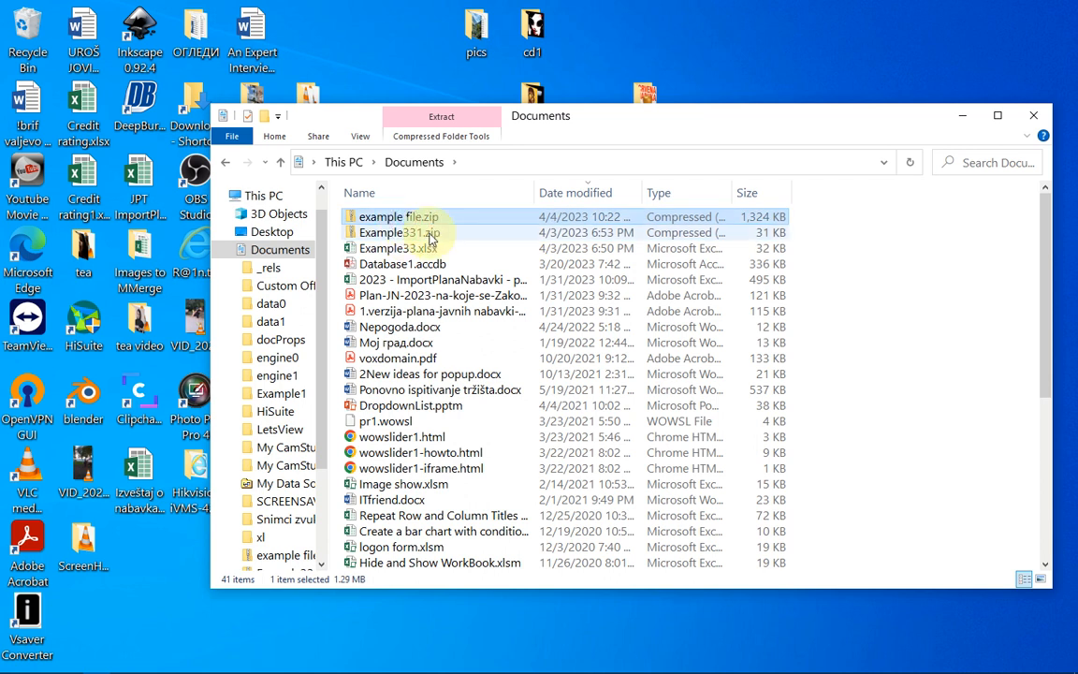
pyautogui.click(432, 239)
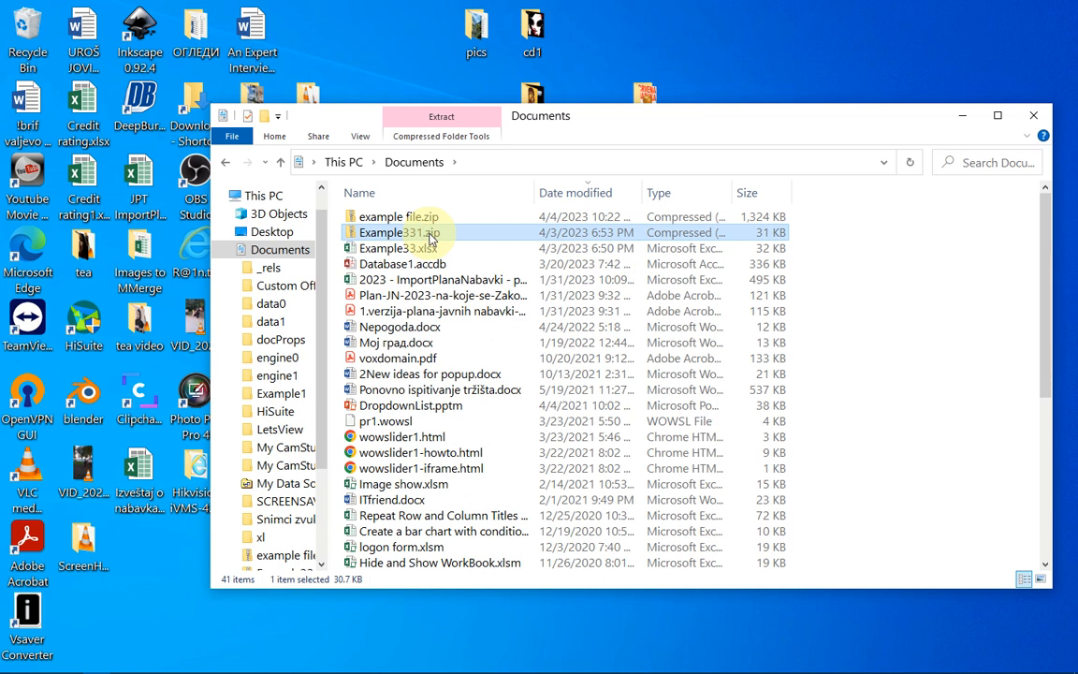
pyautogui.press('Delete')
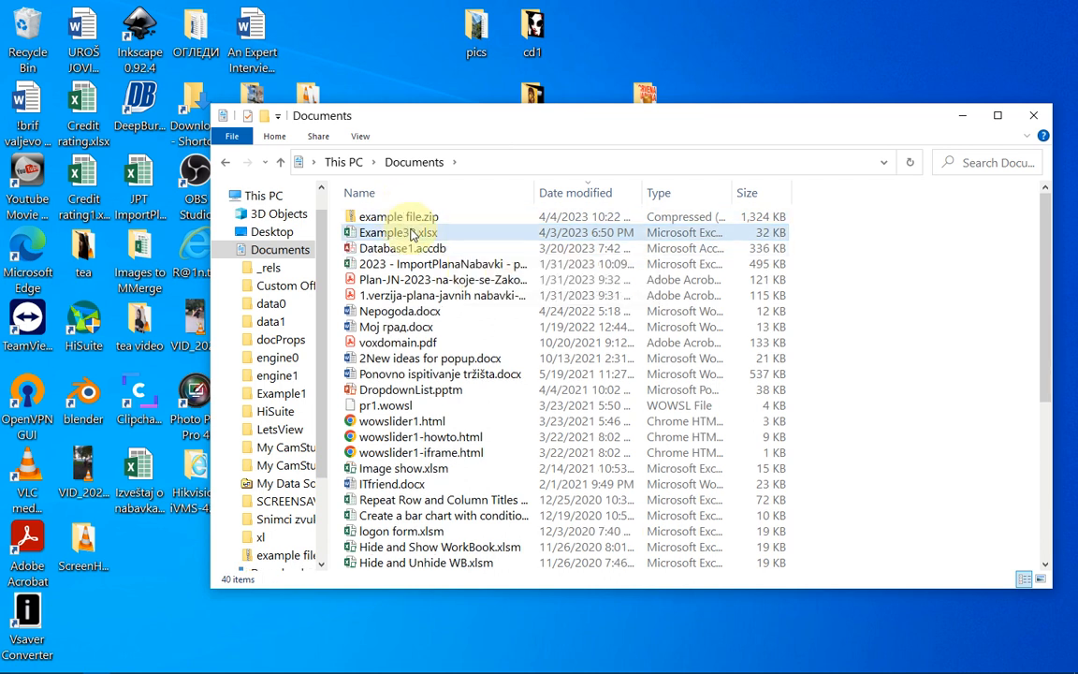
# - Open the example file.zip archive and go into its word folder
pyautogui.click(397, 221)
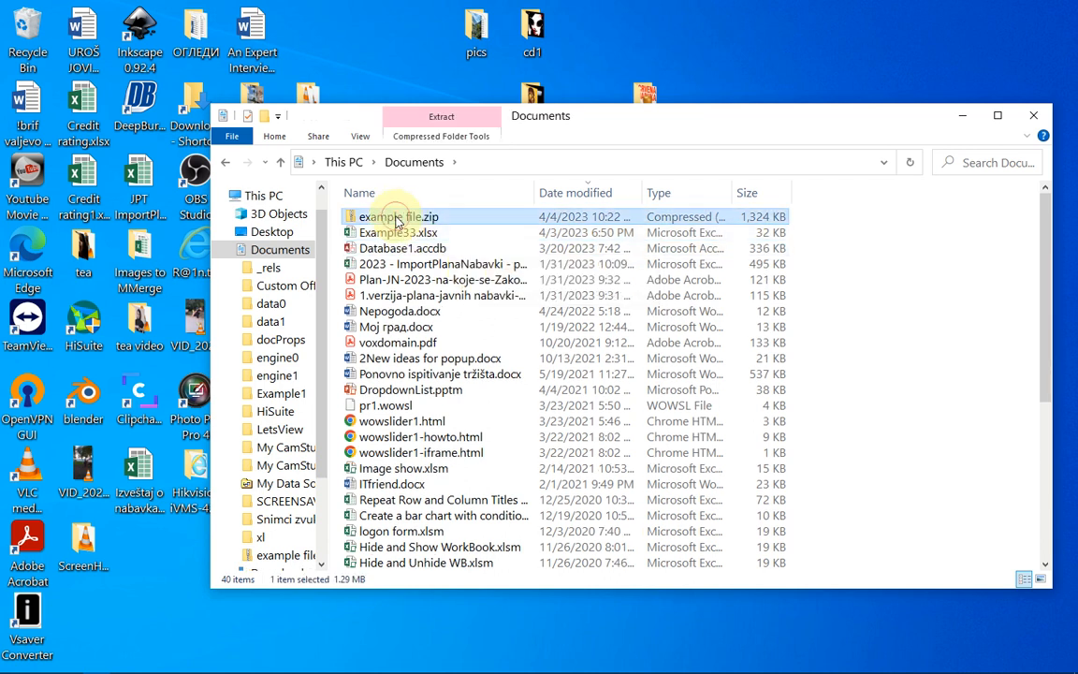
pyautogui.doubleClick(398, 220)
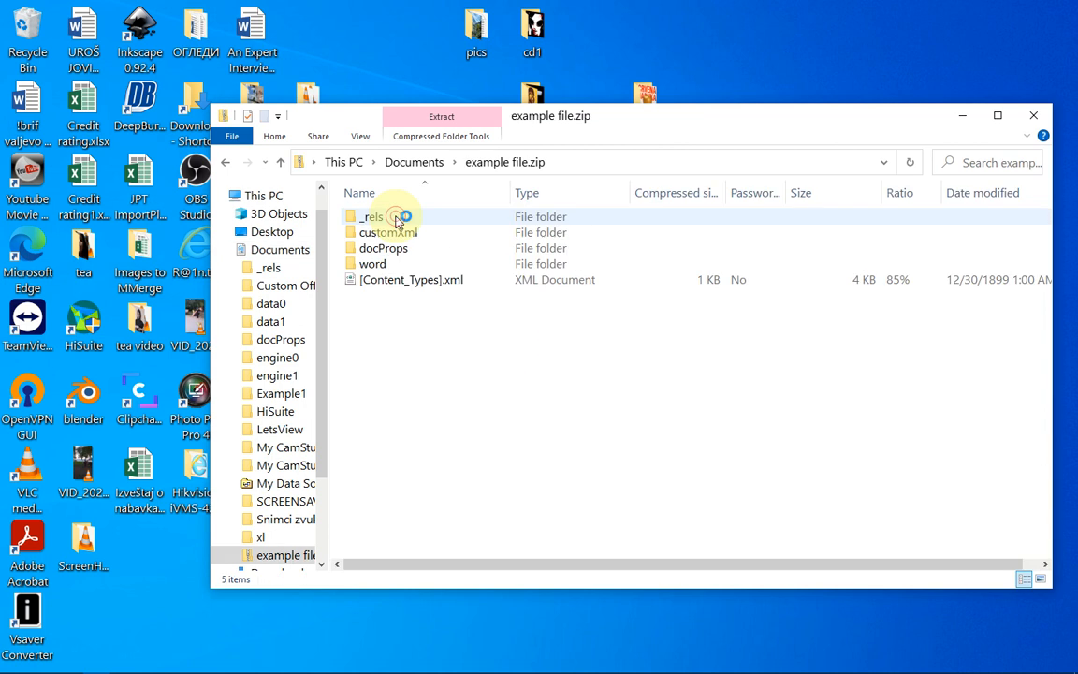
pyautogui.click(374, 265)
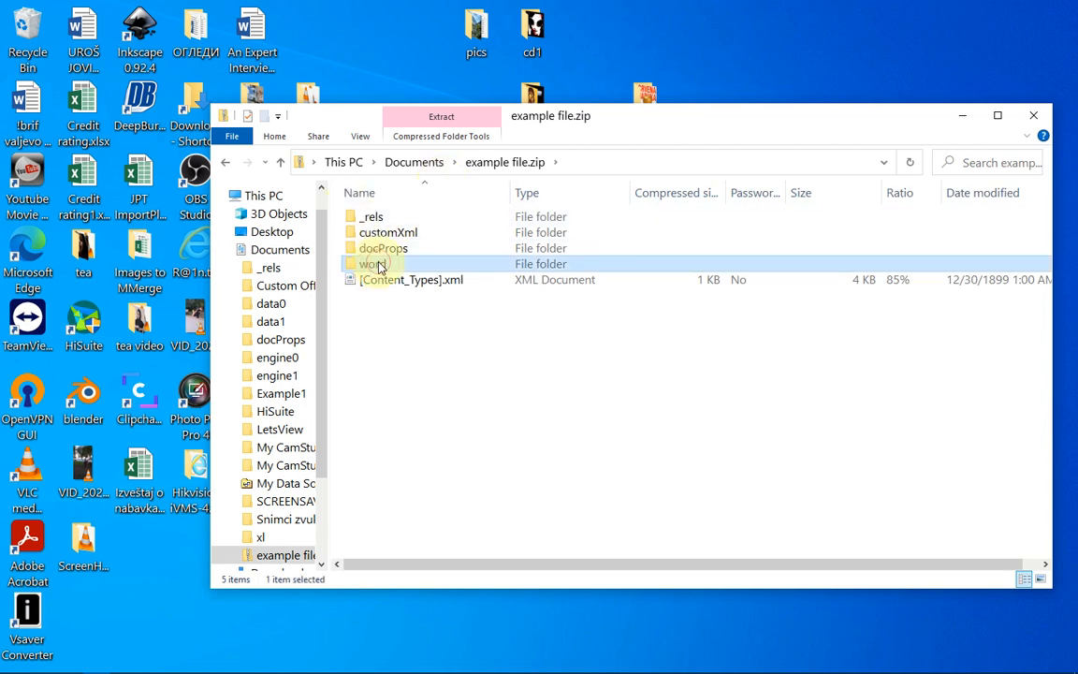
pyautogui.doubleClick(379, 266)
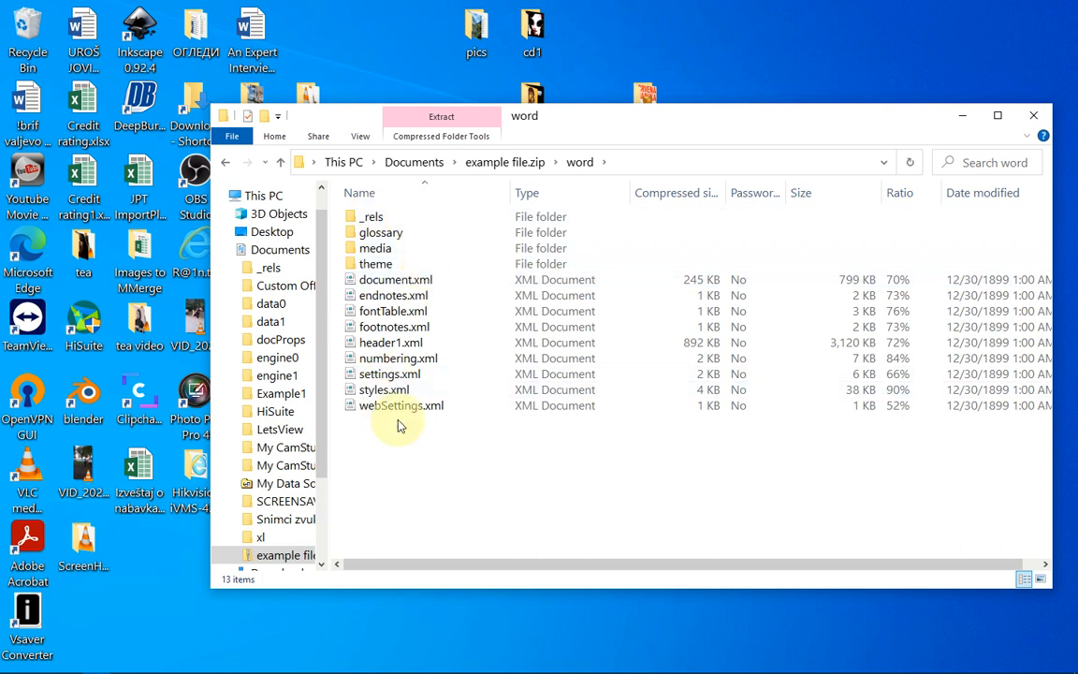
# - Permanently delete settings.xml from the word folder of the example file.zip archive
pyautogui.click(386, 375)
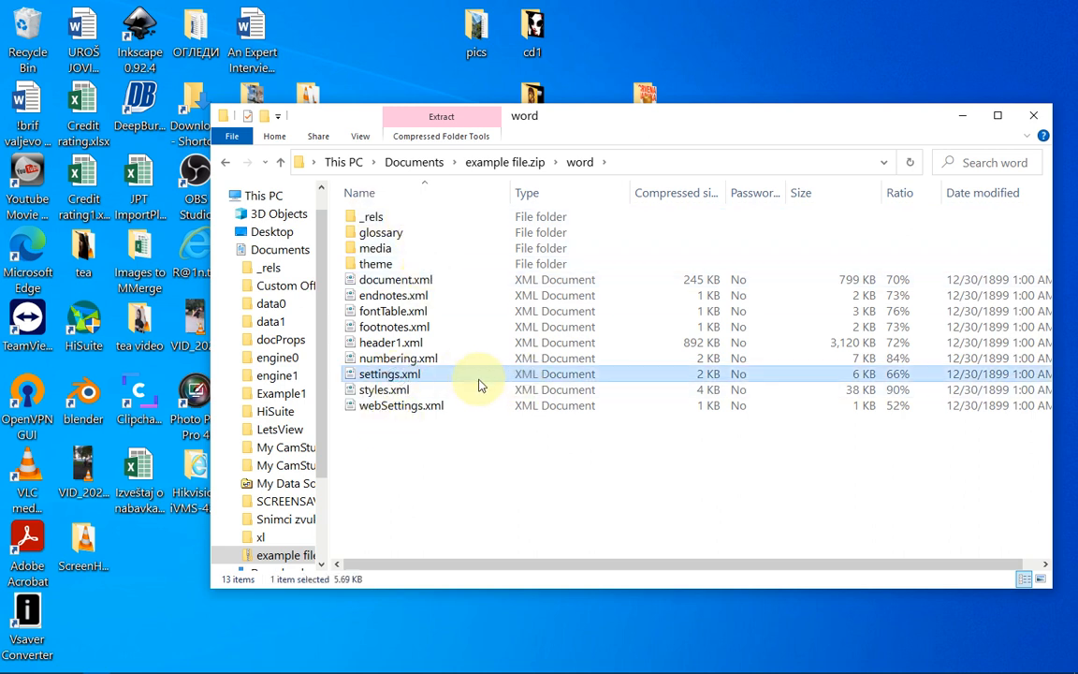
pyautogui.rightClick(350, 380)
pyautogui.click(389, 456)
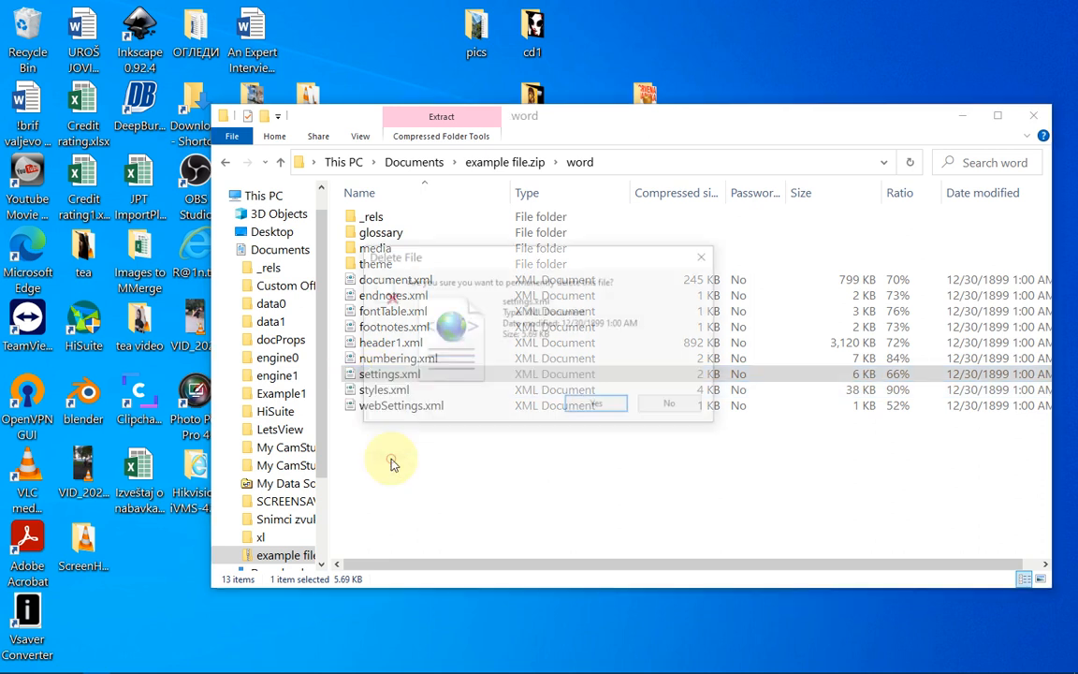
pyautogui.click(596, 404)
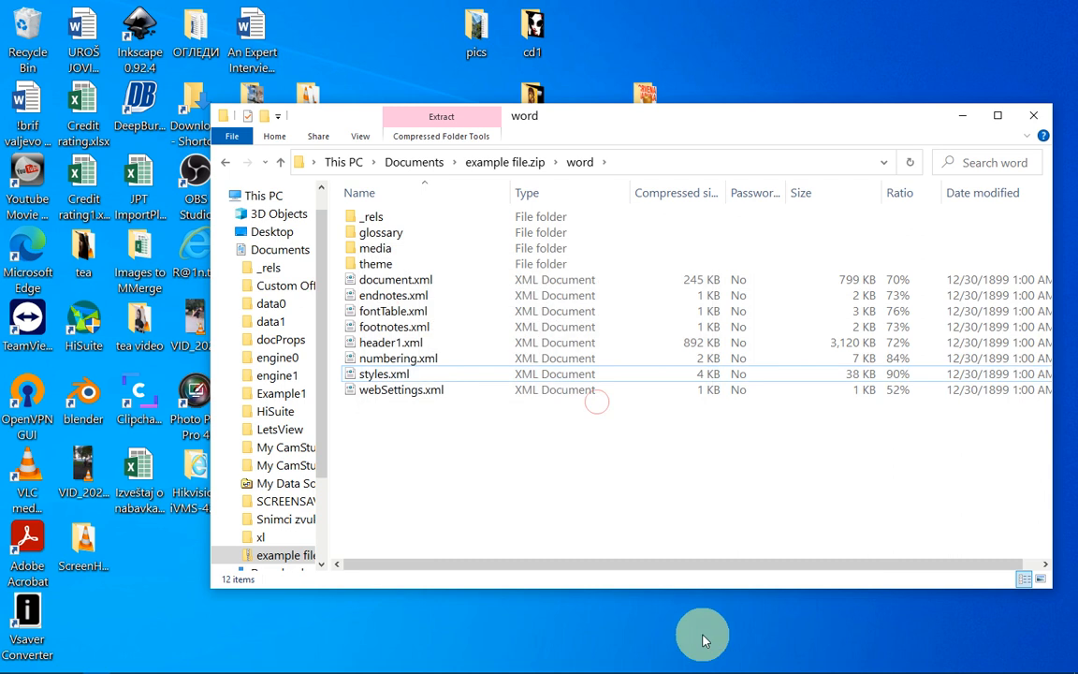
# - Go back to Documents, reopen example file.zip and check the files in its word folder
pyautogui.click(483, 165)
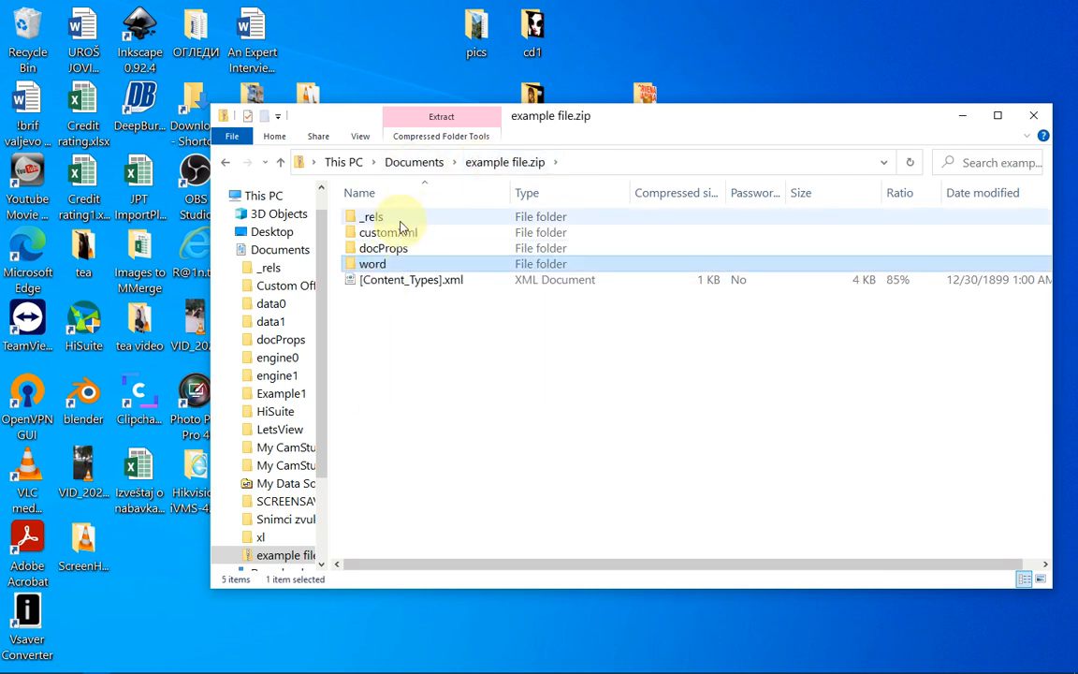
pyautogui.click(487, 166)
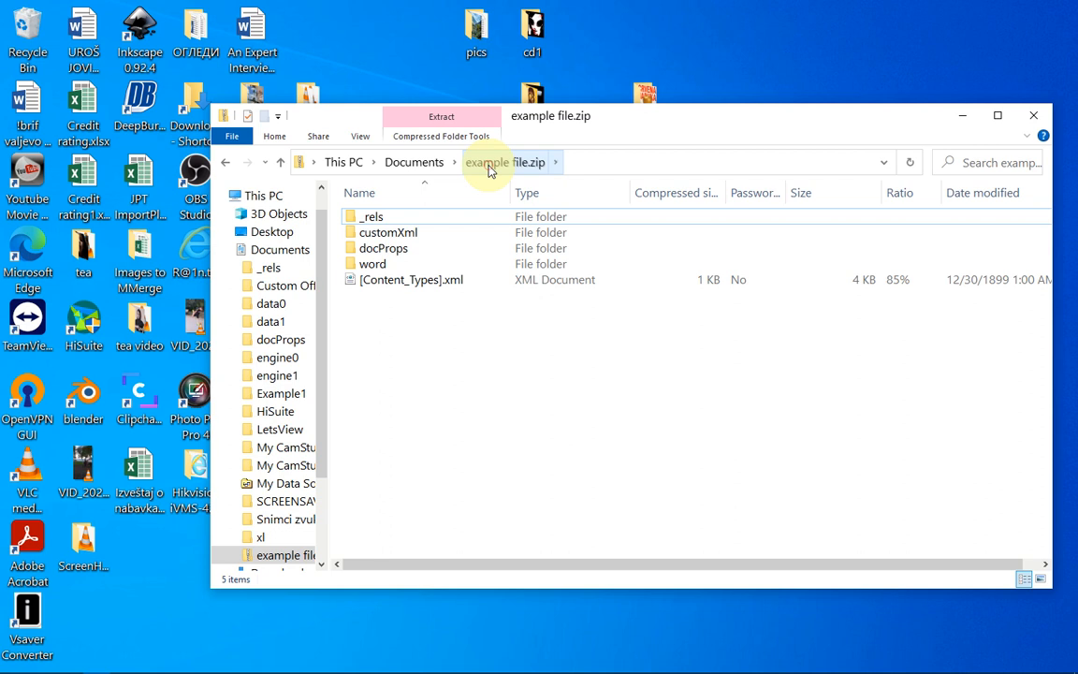
pyautogui.click(437, 165)
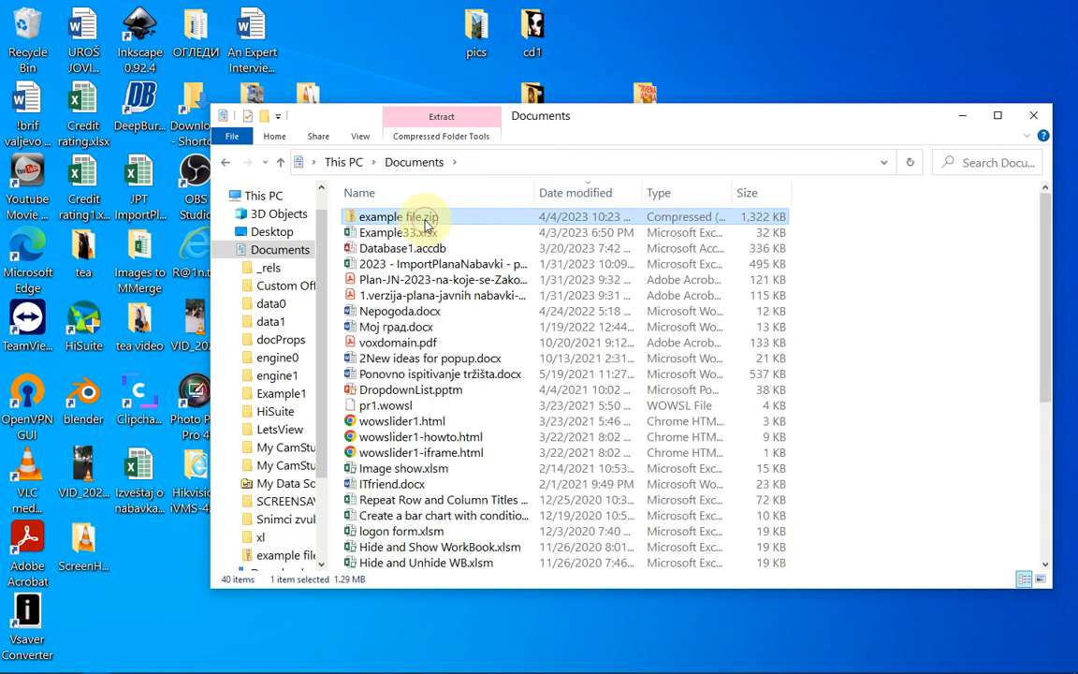
pyautogui.click(425, 222)
pyautogui.doubleClick(348, 219)
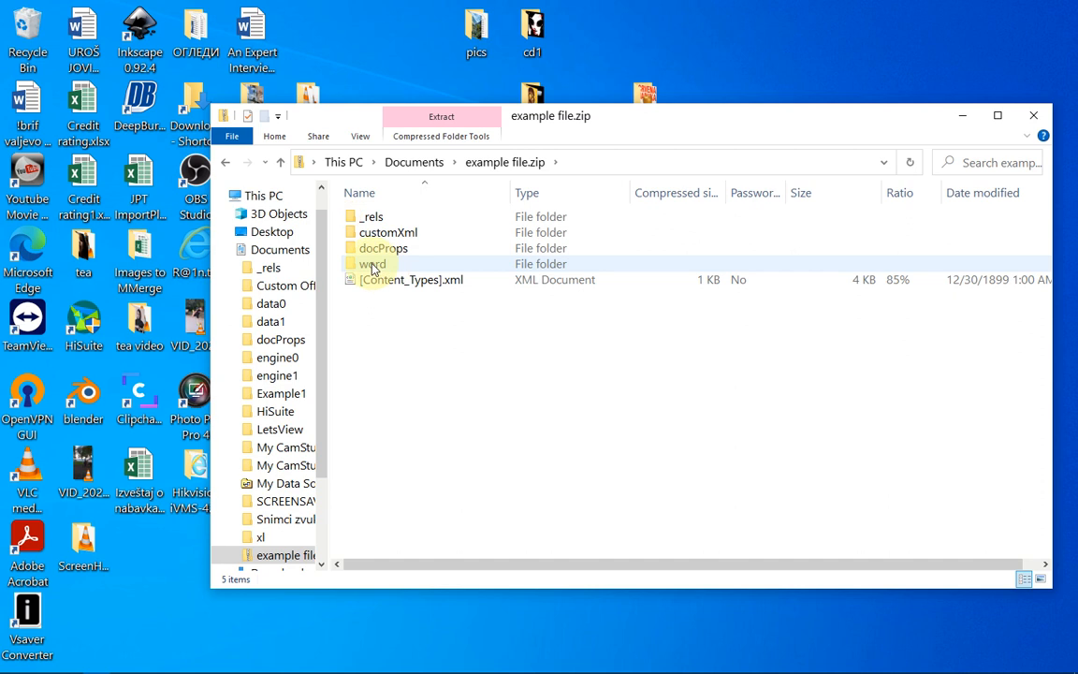
pyautogui.doubleClick(372, 266)
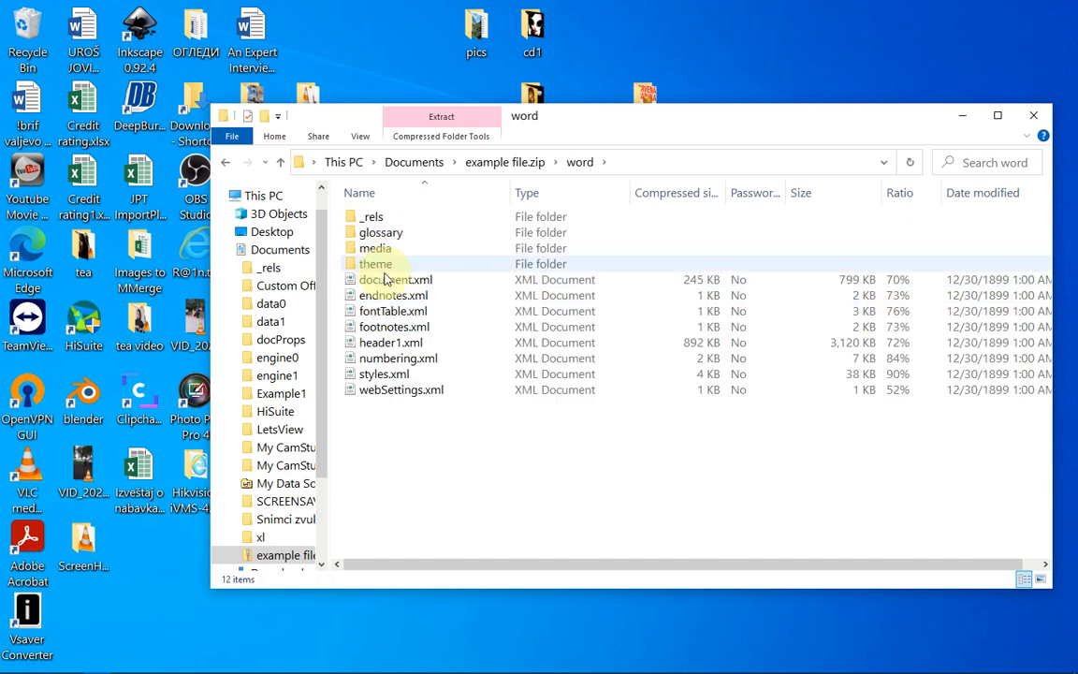
pyautogui.click(412, 359)
pyautogui.click(409, 294)
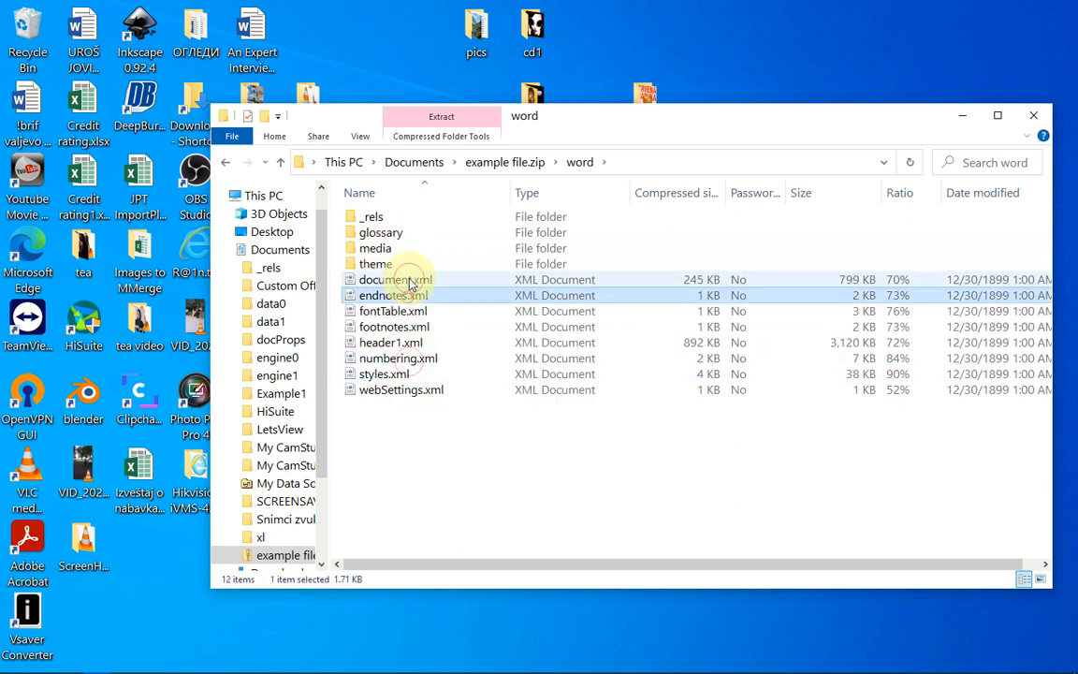
pyautogui.click(411, 343)
# - Rename example file.zip in the Documents folder to example file.docx and accept the extension change
pyautogui.click(426, 166)
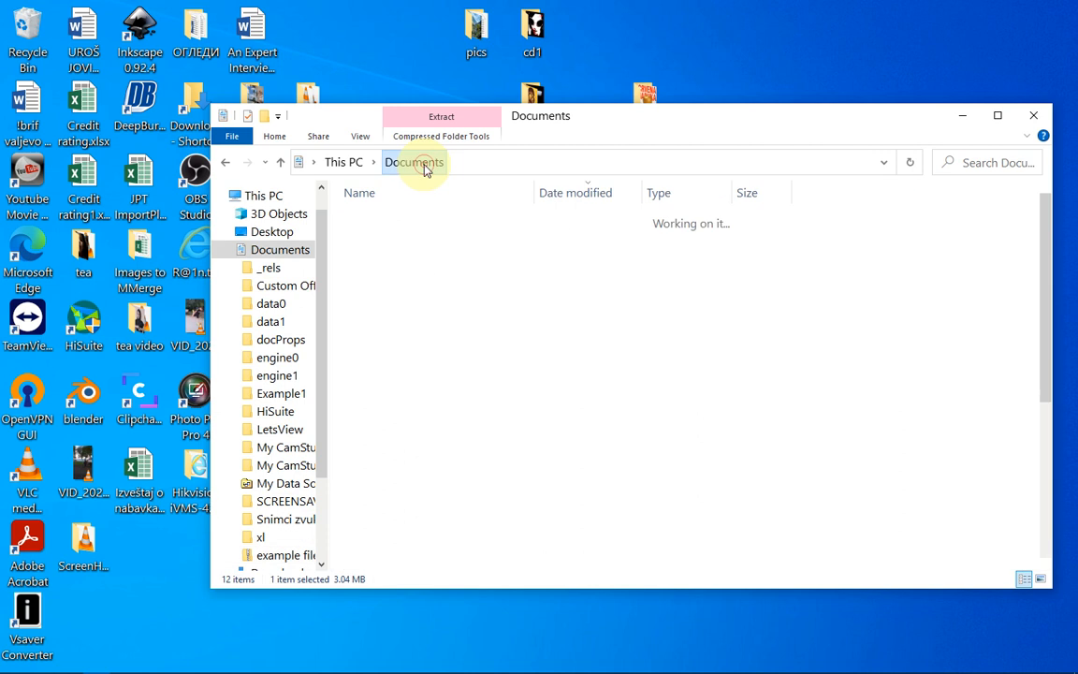
pyautogui.click(409, 216)
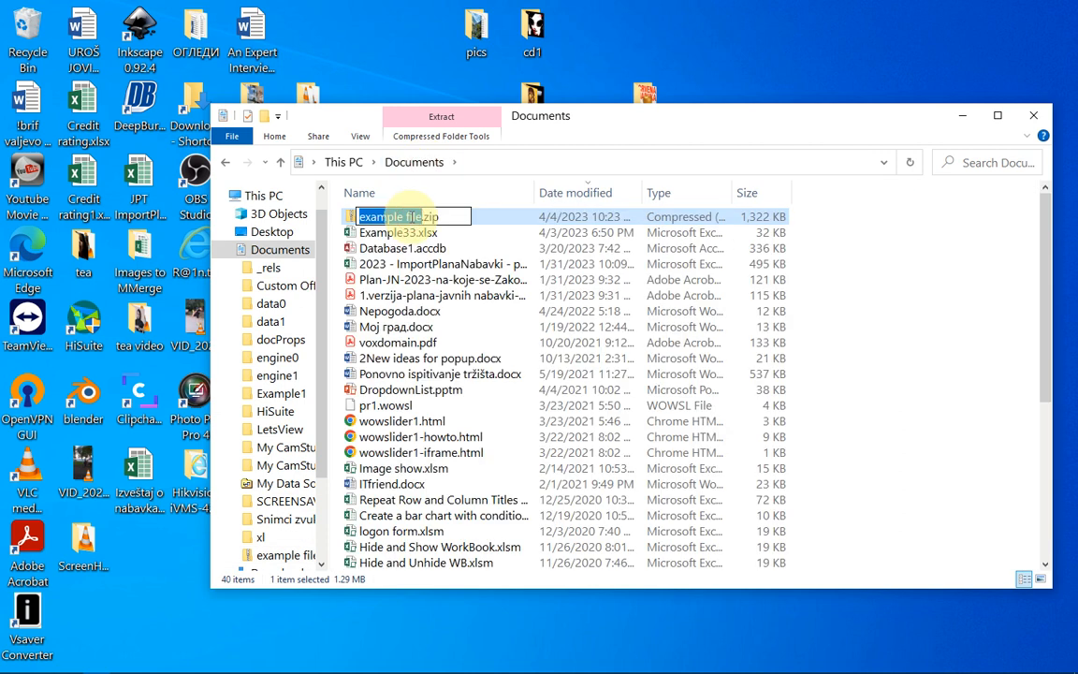
pyautogui.click(436, 216)
pyautogui.moveTo(445, 216); pyautogui.dragTo(427, 217)
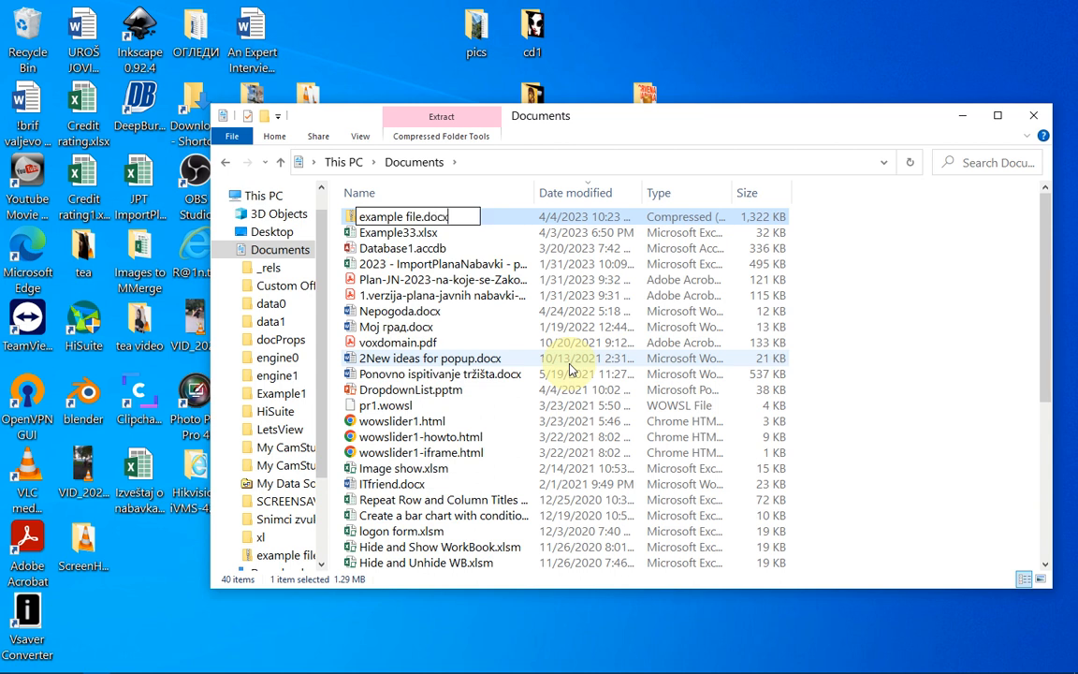
pyautogui.write('docx')
pyautogui.press('Return')
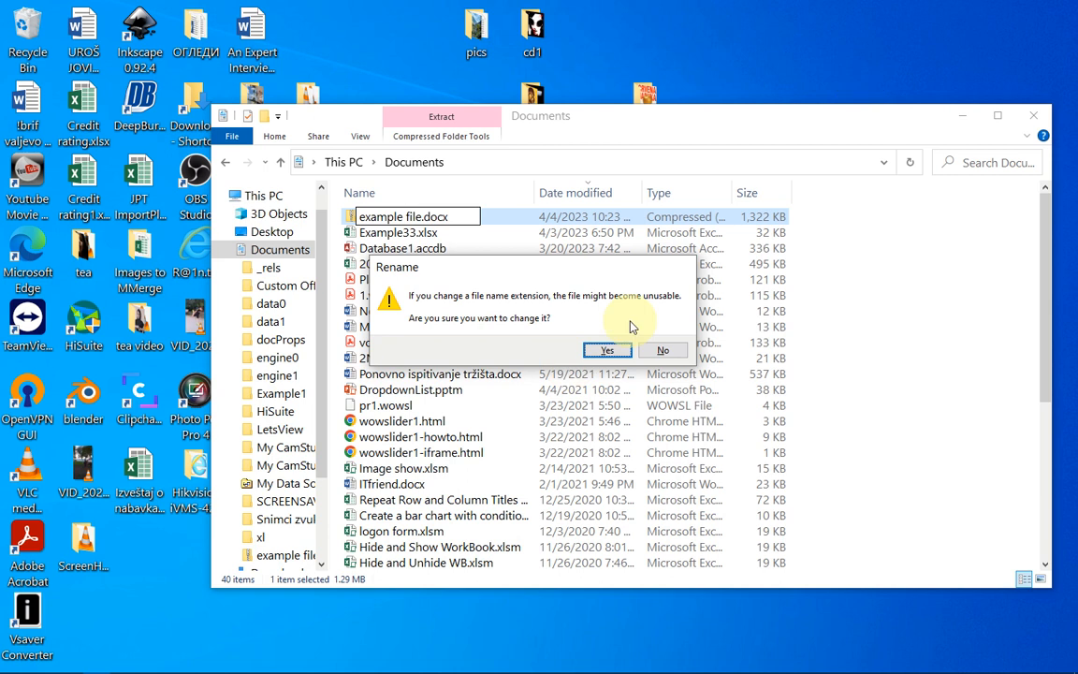
pyautogui.click(613, 352)
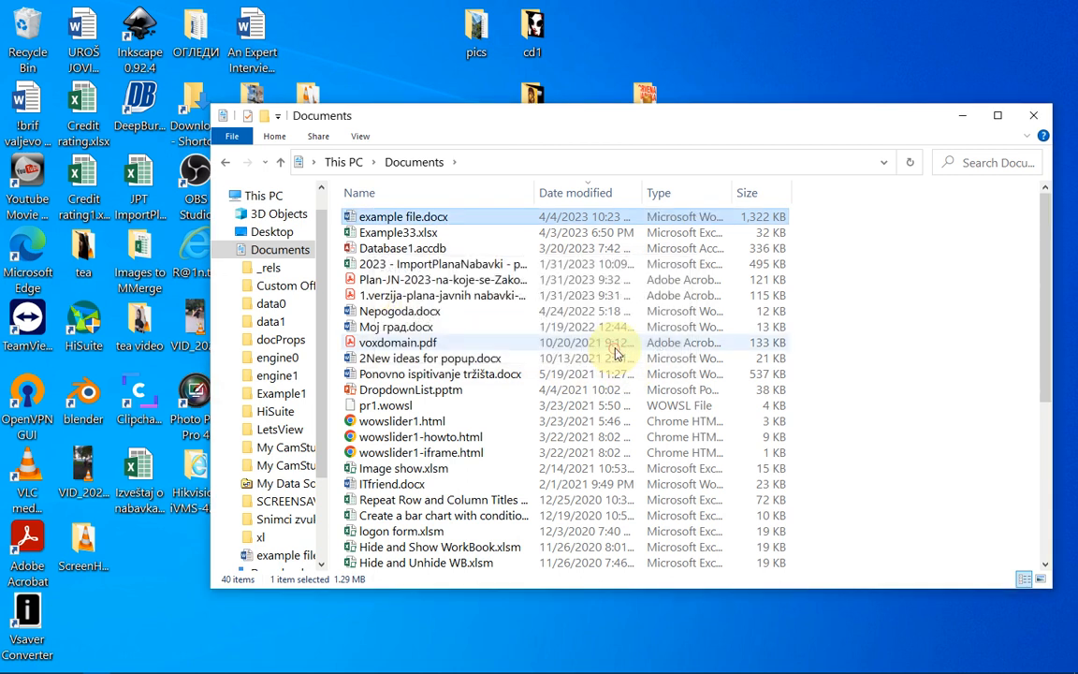
# - Open example file.docx in Word, dismiss the default-program prompts and maximize the document window
pyautogui.rightClick(409, 223)
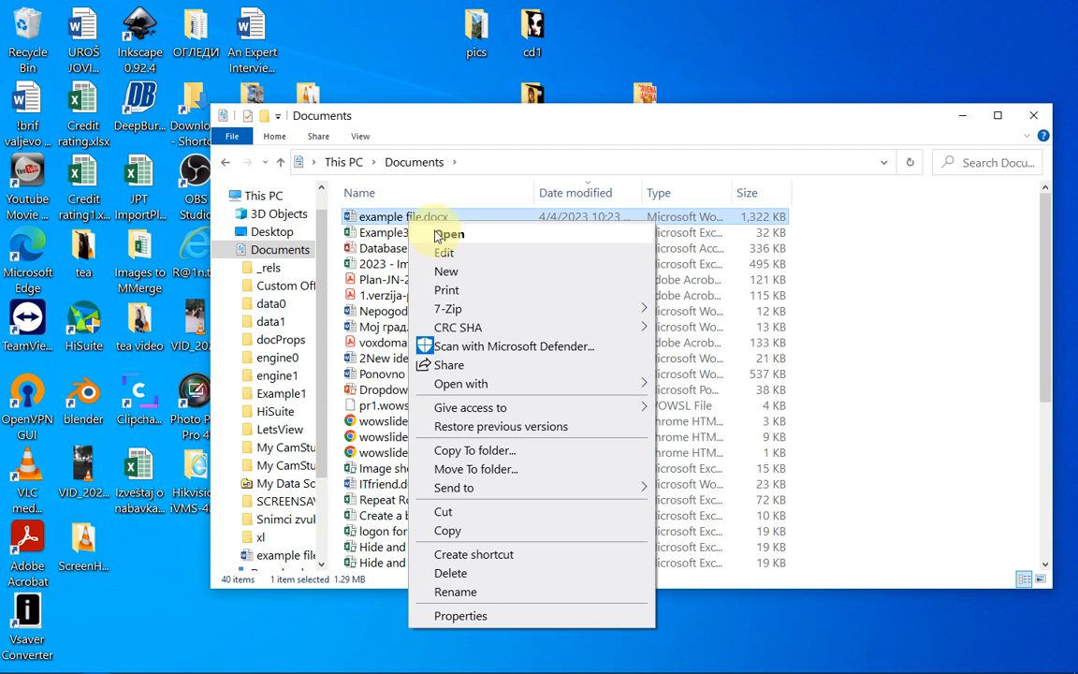
pyautogui.click(453, 235)
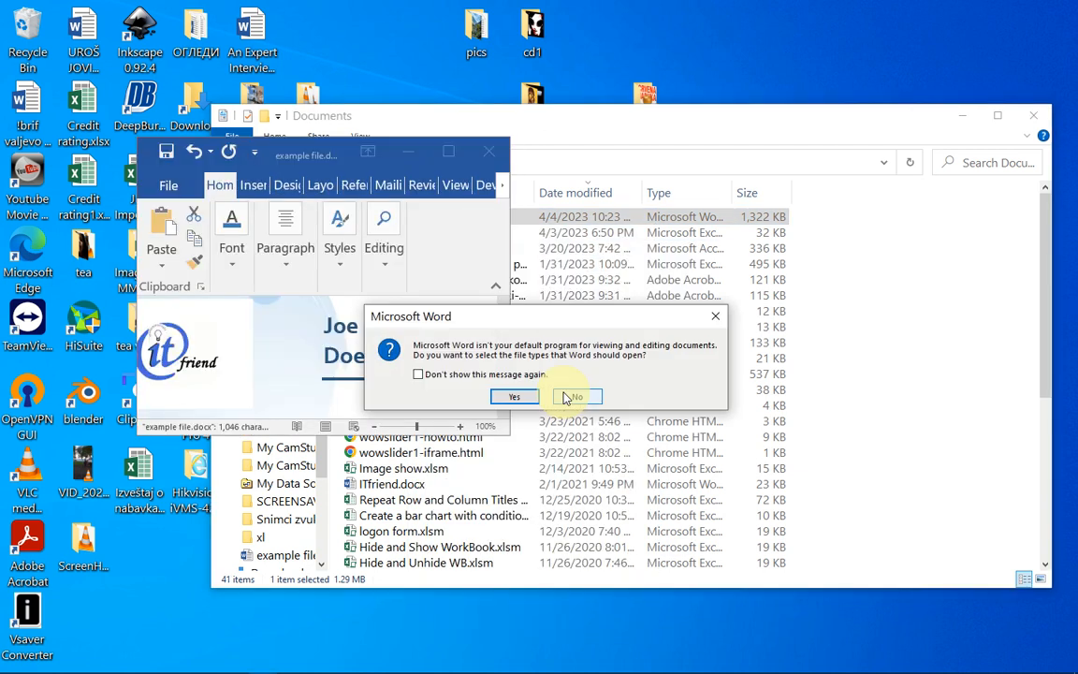
pyautogui.click(514, 400)
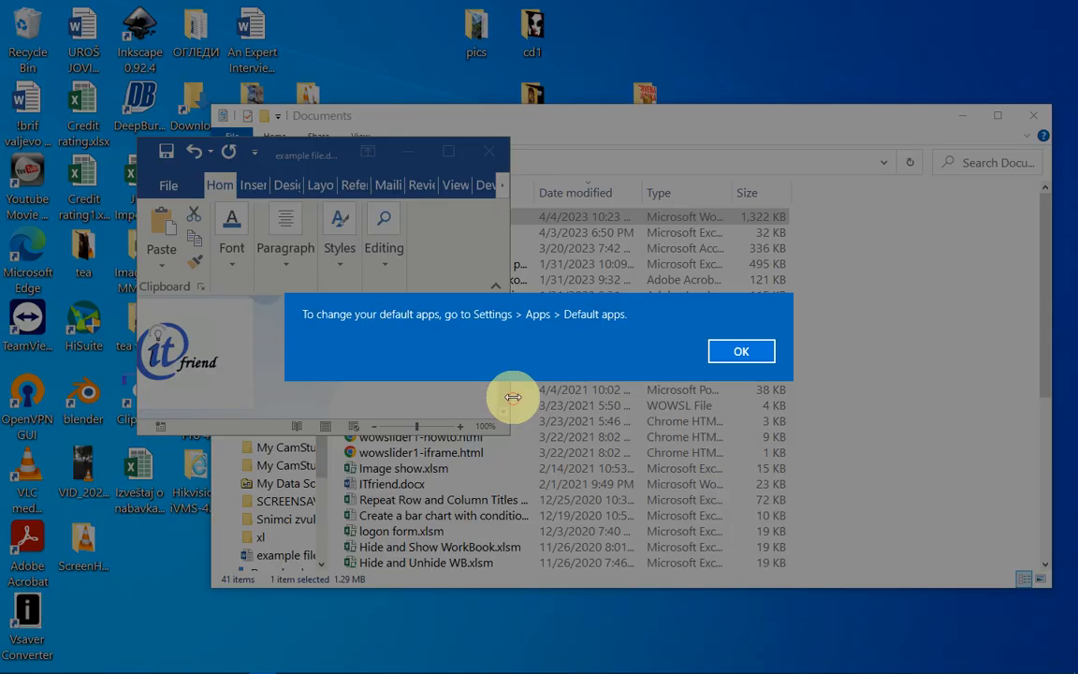
pyautogui.click(735, 353)
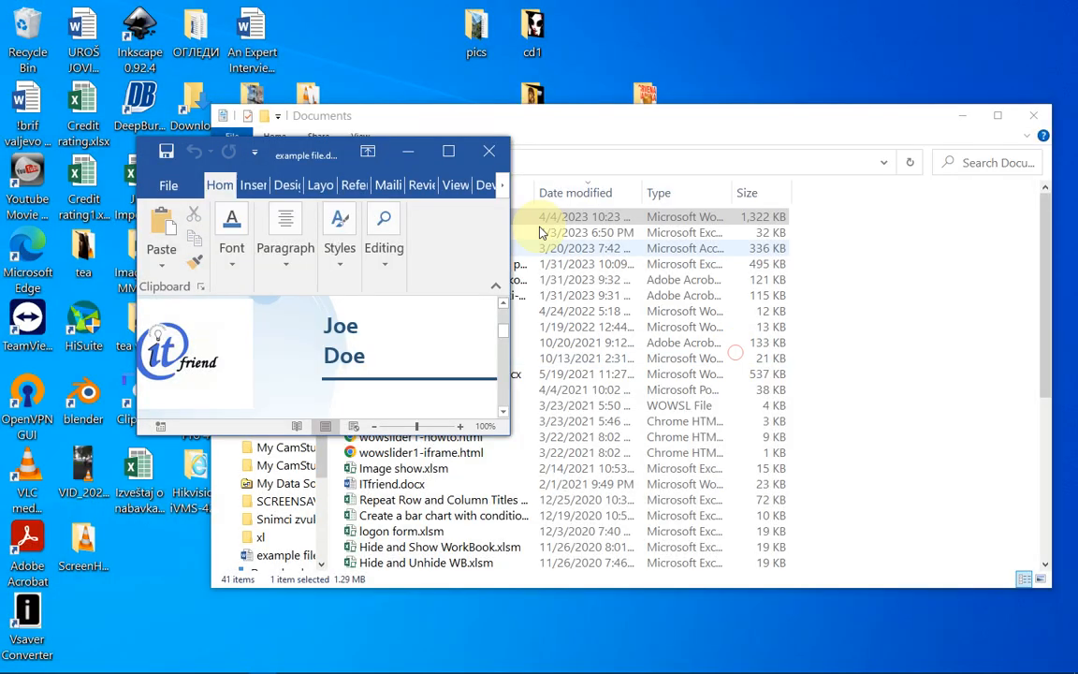
pyautogui.click(449, 152)
# - Repeat the first and last names in the résumé heading and replace the first job position placeholder with "IT Friend"
pyautogui.click(467, 192)
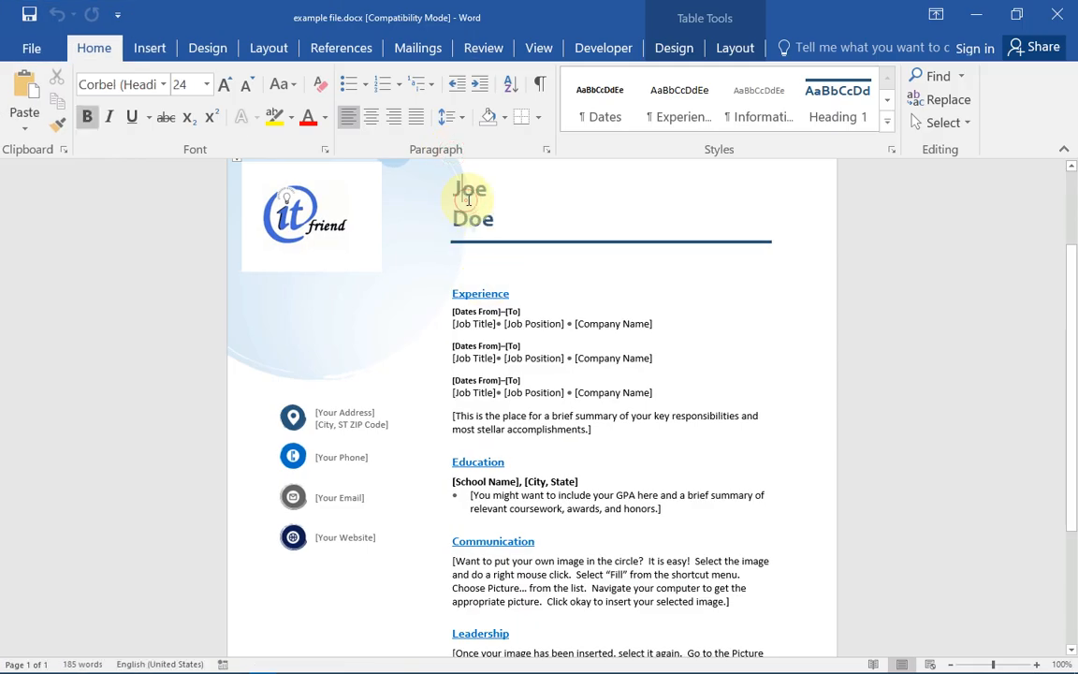
pyautogui.click(489, 197)
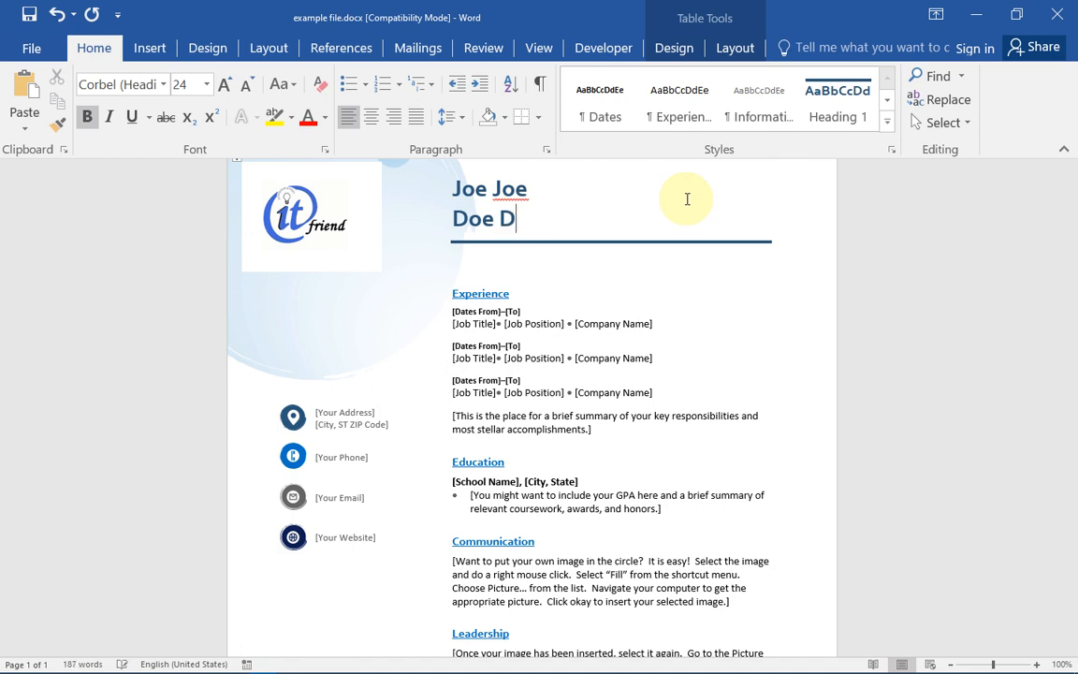
pyautogui.click(528, 323)
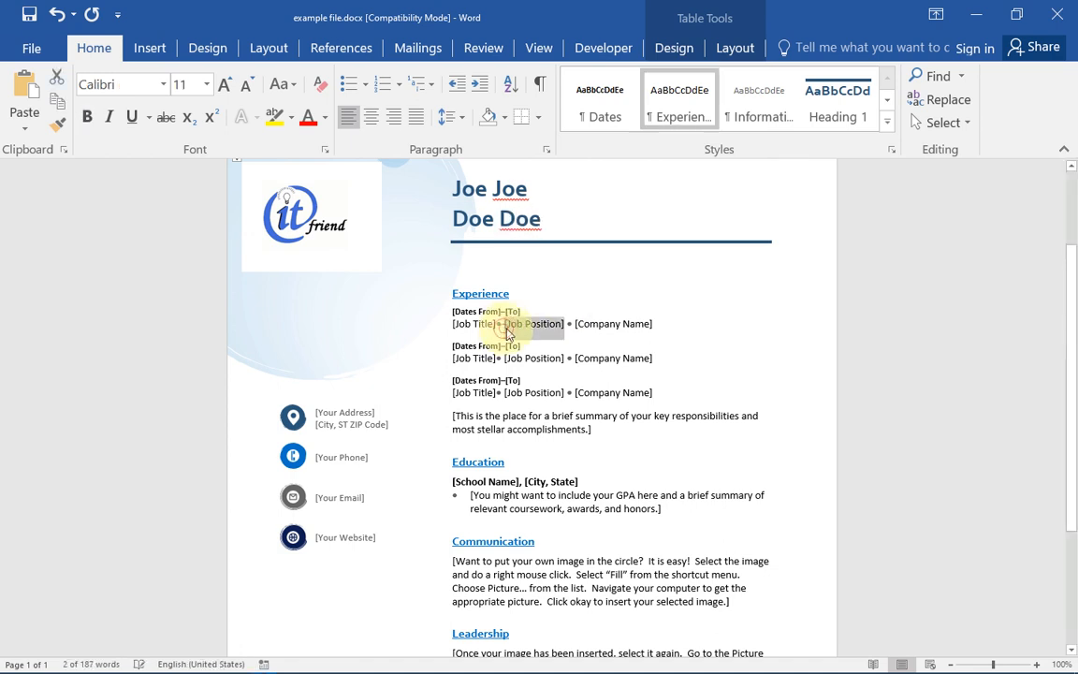
pyautogui.press('Delete')
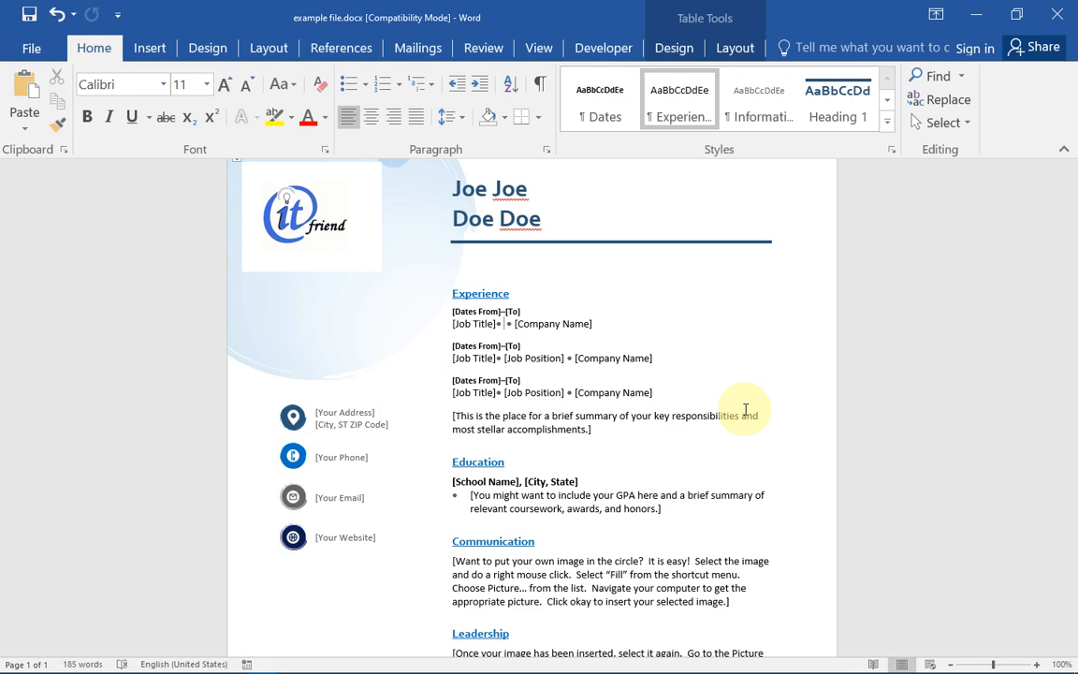
pyautogui.write('IT')
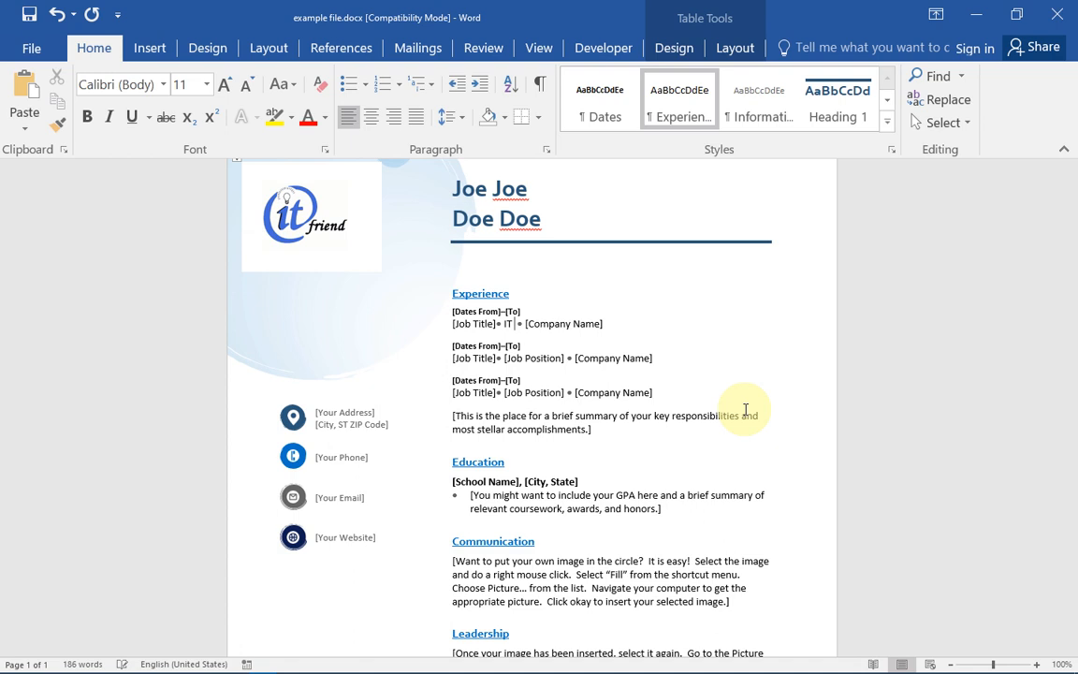
pyautogui.write(' Fr')
pyautogui.write('iend')
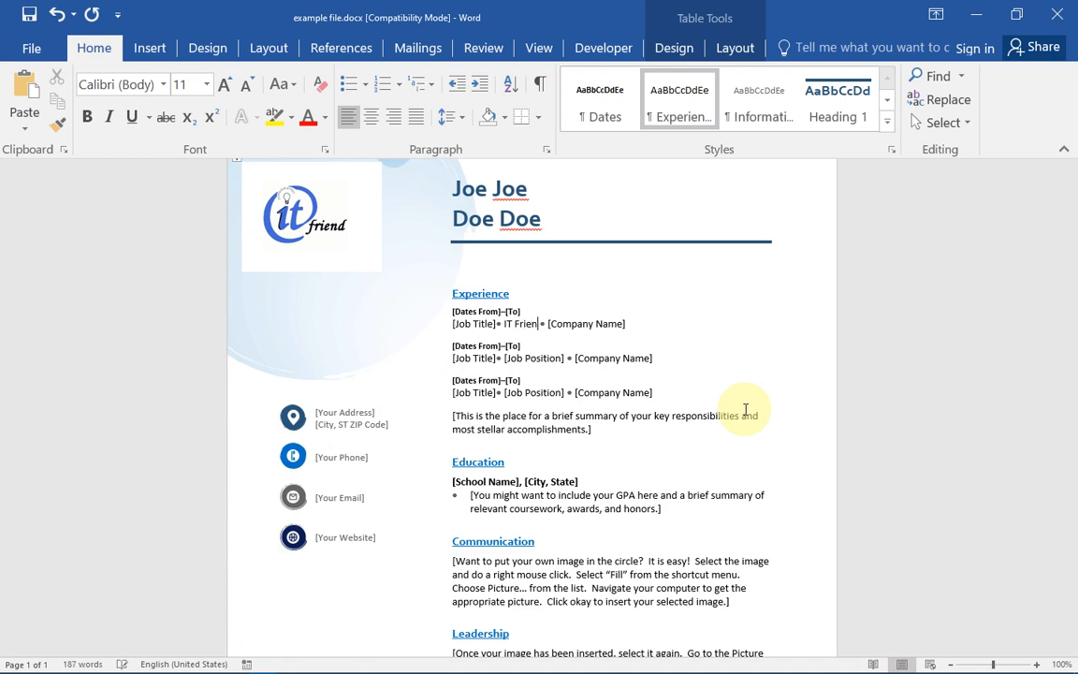
# - Check that the third job position, school name and address placeholders and the logo picture can be selected
pyautogui.click(534, 397)
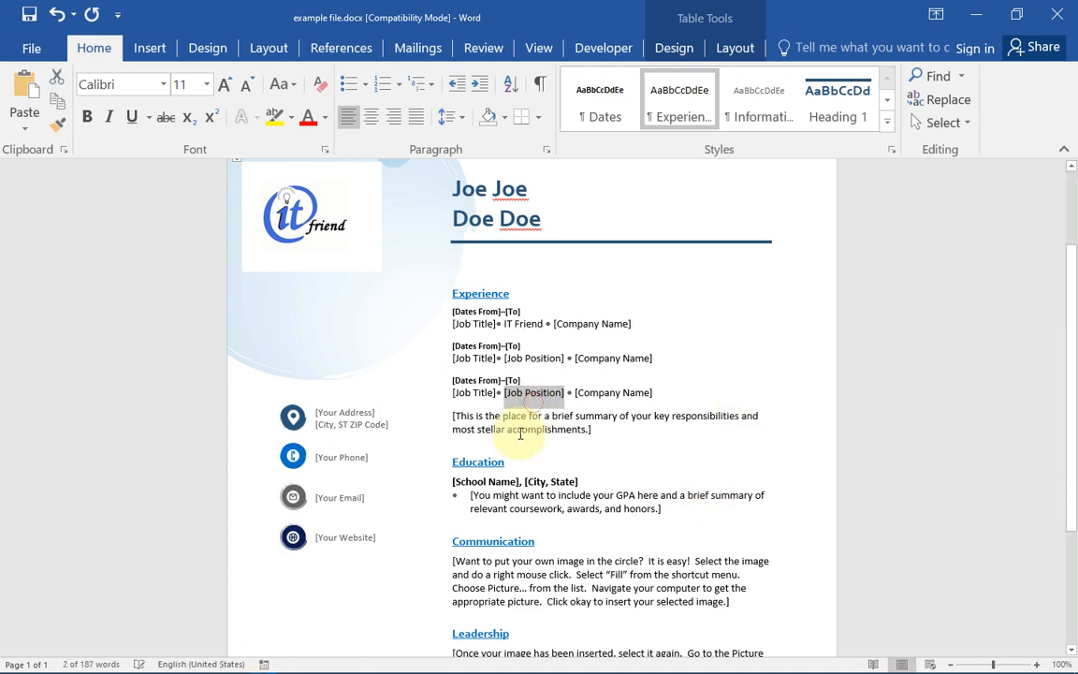
pyautogui.click(504, 485)
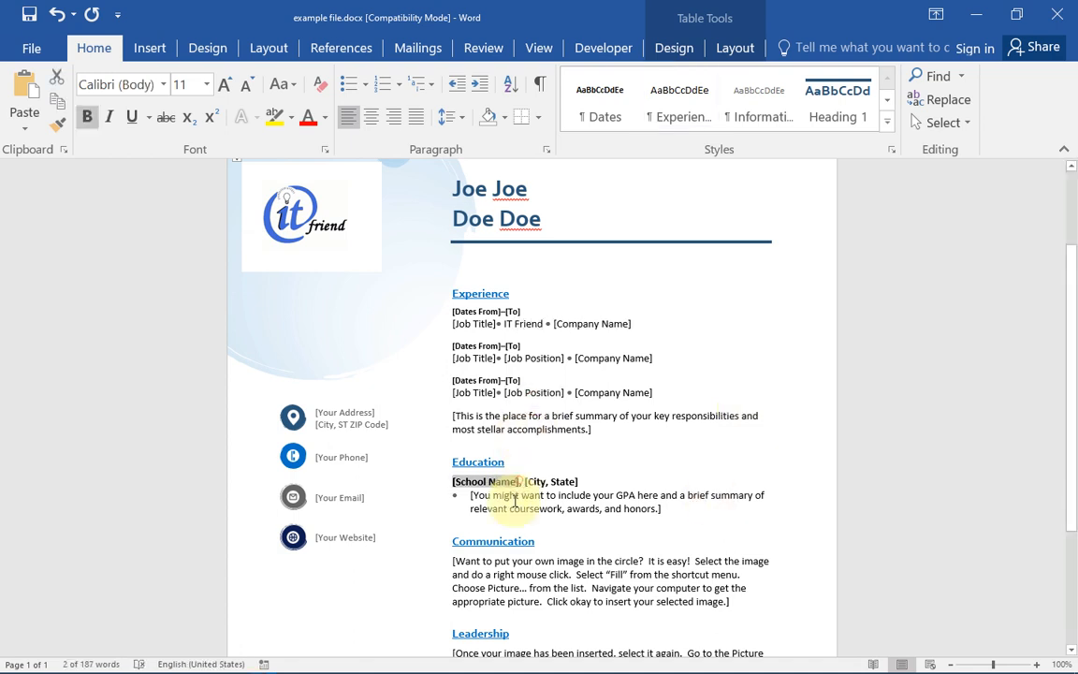
pyautogui.click(343, 413)
pyautogui.click(301, 227)
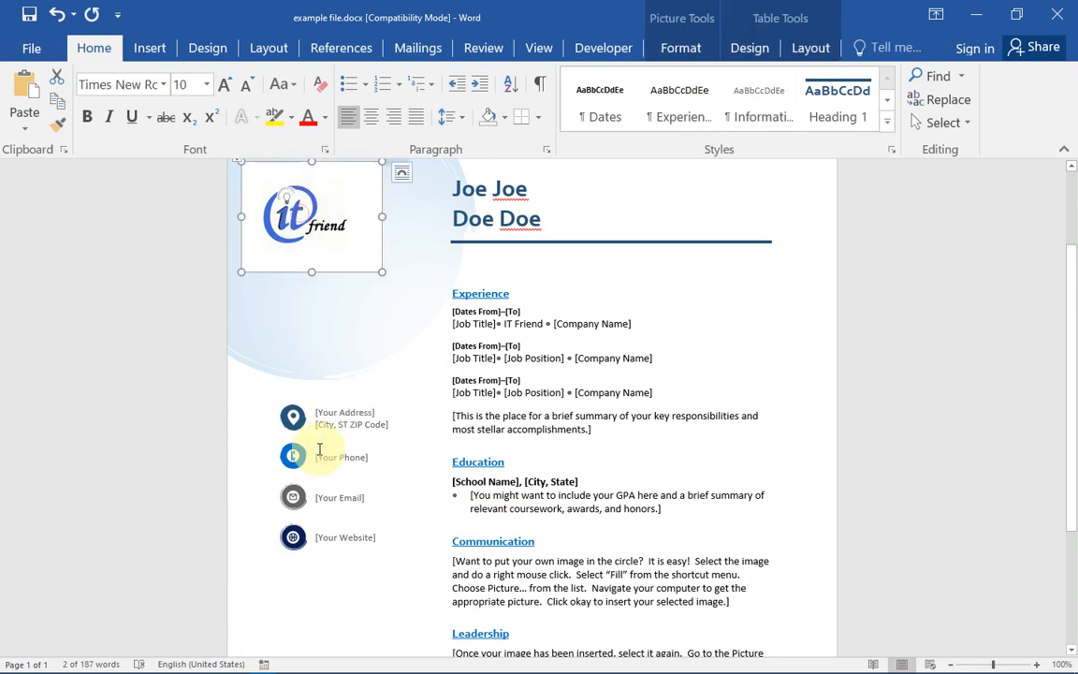
# - Try moving the location icon above the address placeholder, undo the move and select the first company name placeholder
pyautogui.click(294, 421)
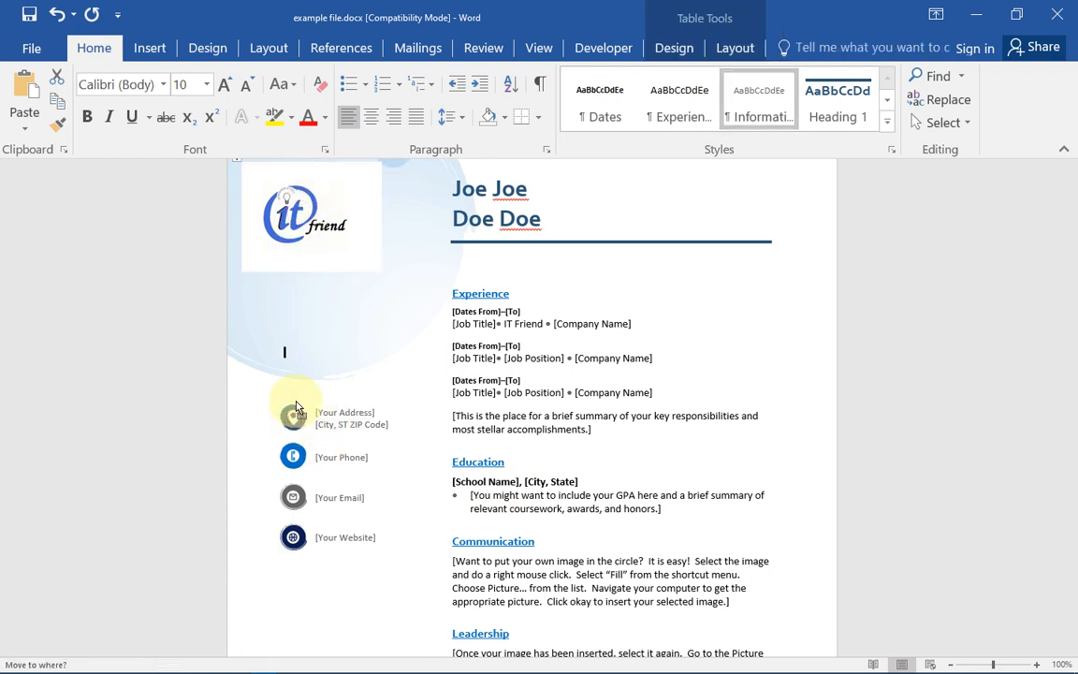
pyautogui.moveTo(292, 417); pyautogui.dragTo(297, 364)
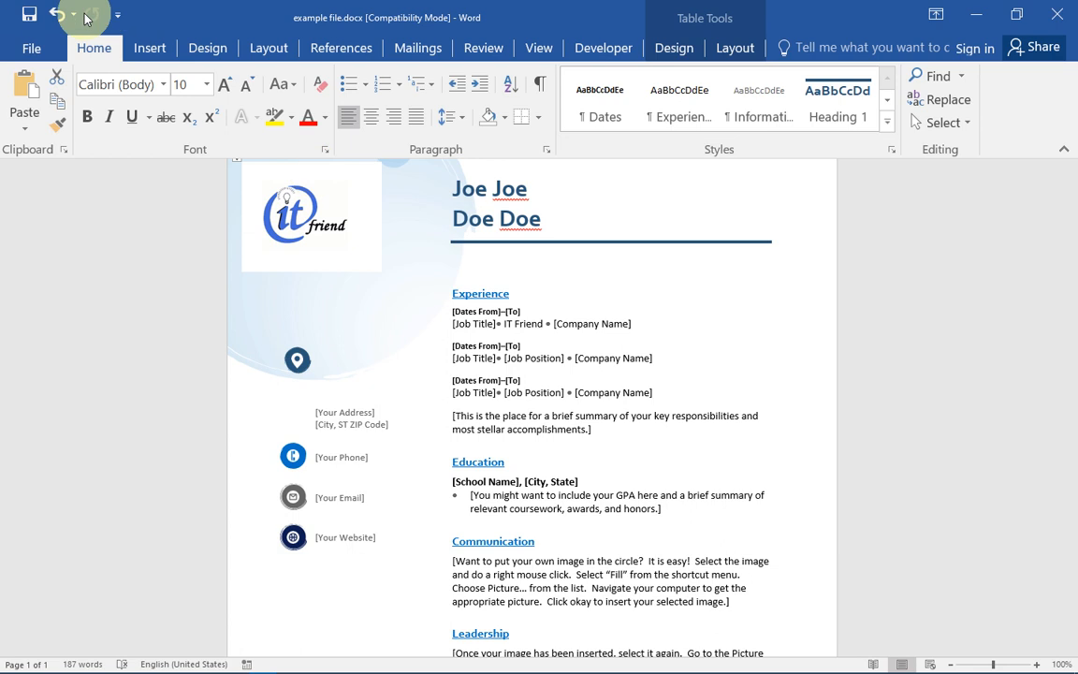
pyautogui.click(54, 14)
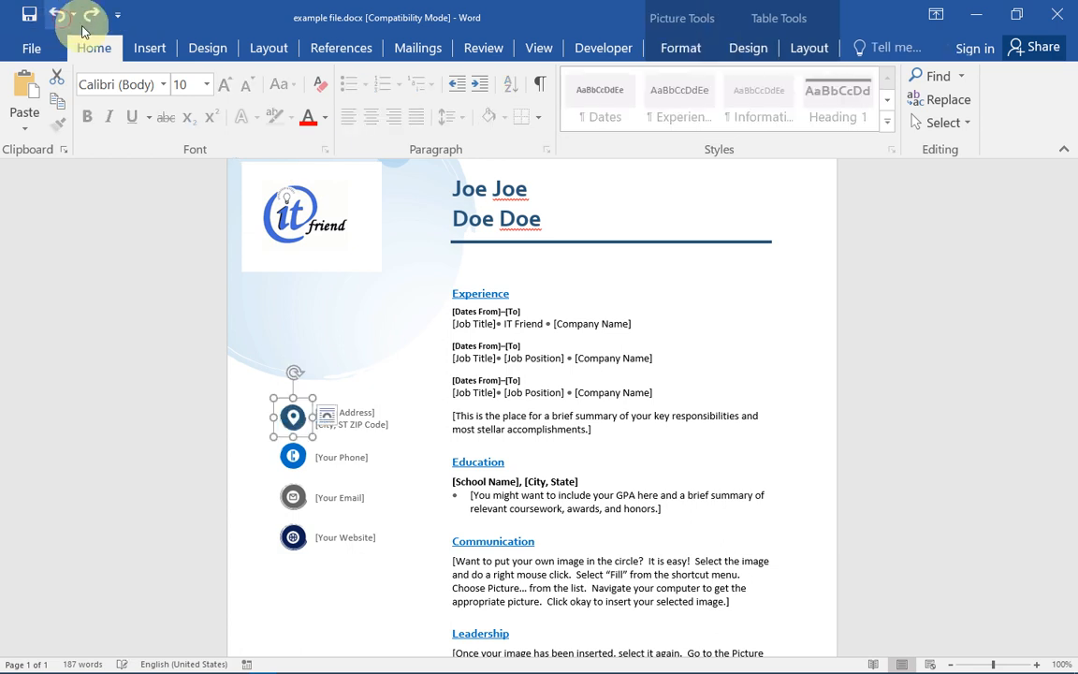
pyautogui.click(567, 322)
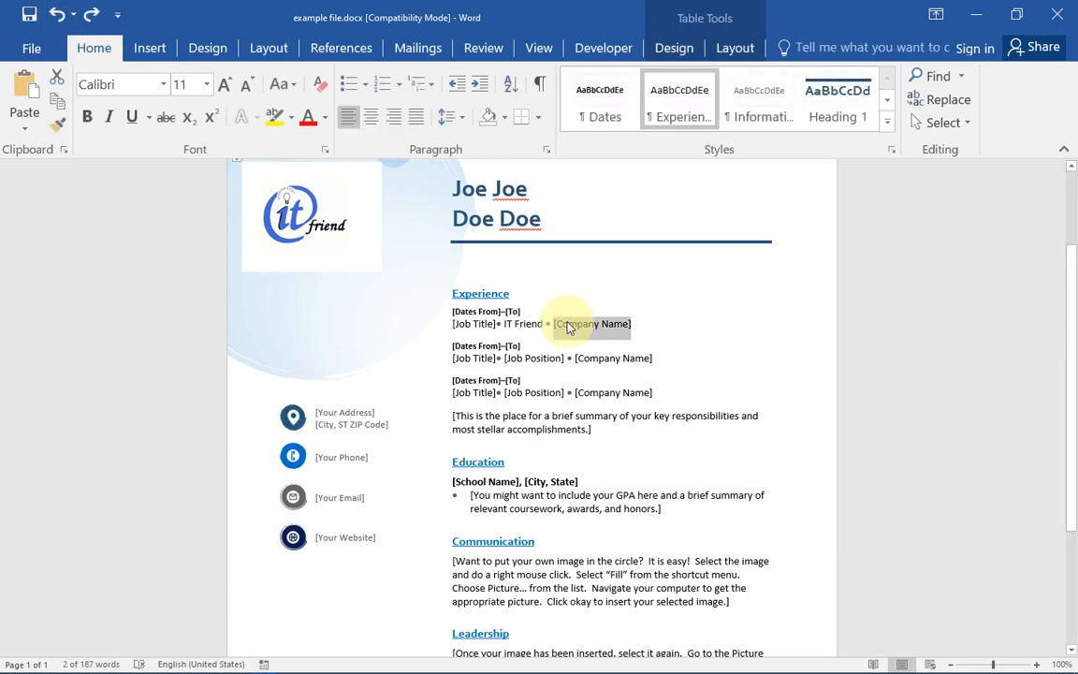